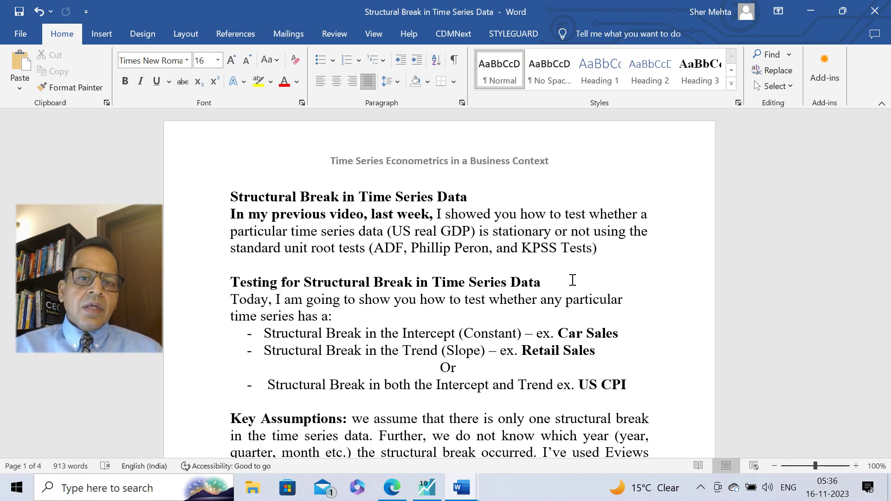
Read the page 2 note on the consequences of ignoring structural breaks and the economic shocks that cause them.
scroll(572, 279, "down", 1)
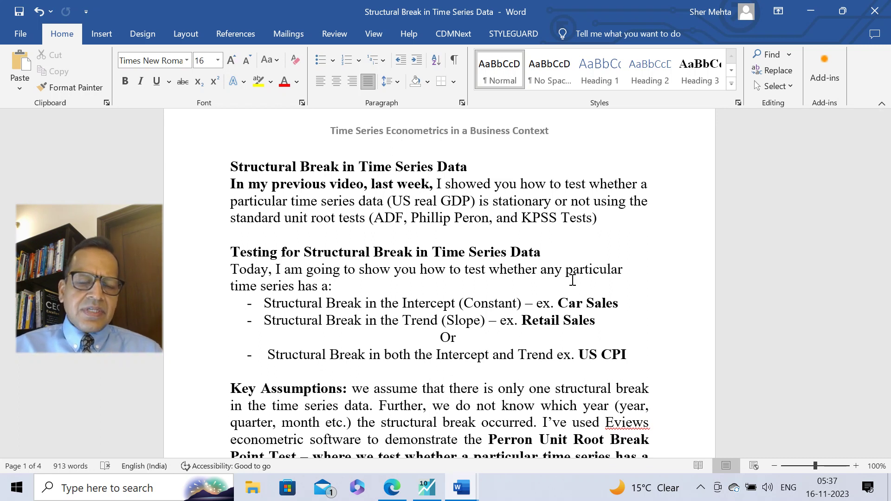
scroll(573, 280, "down", 7)
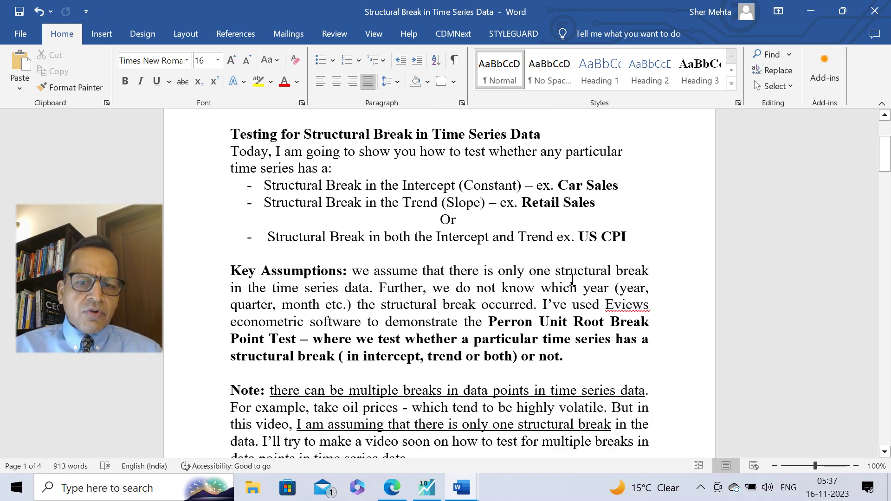
scroll(572, 280, "down", 6)
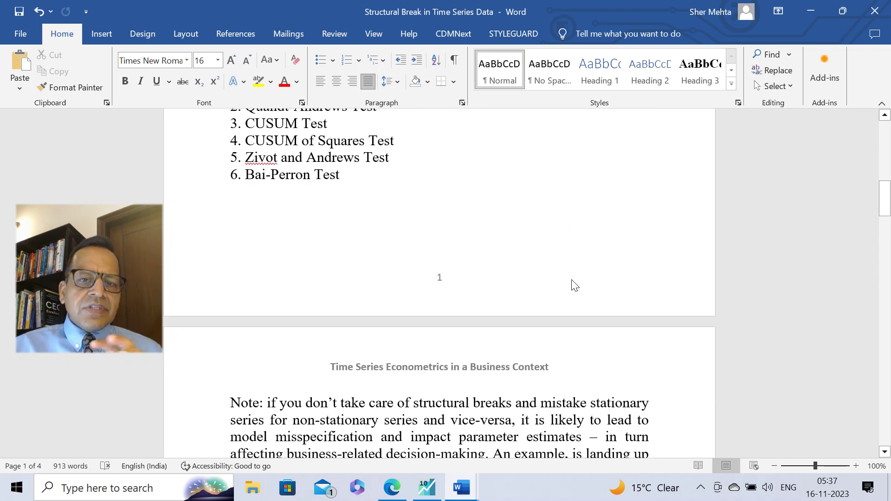
scroll(572, 280, "down", 1)
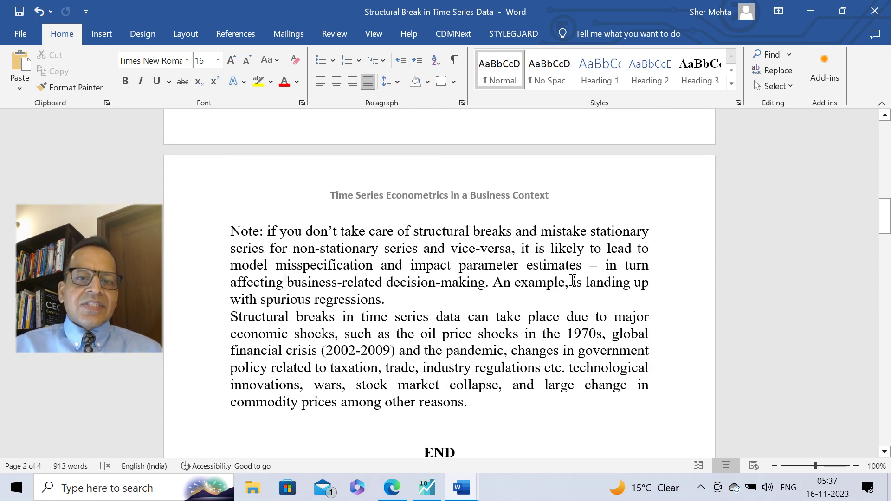
left_click(468, 301)
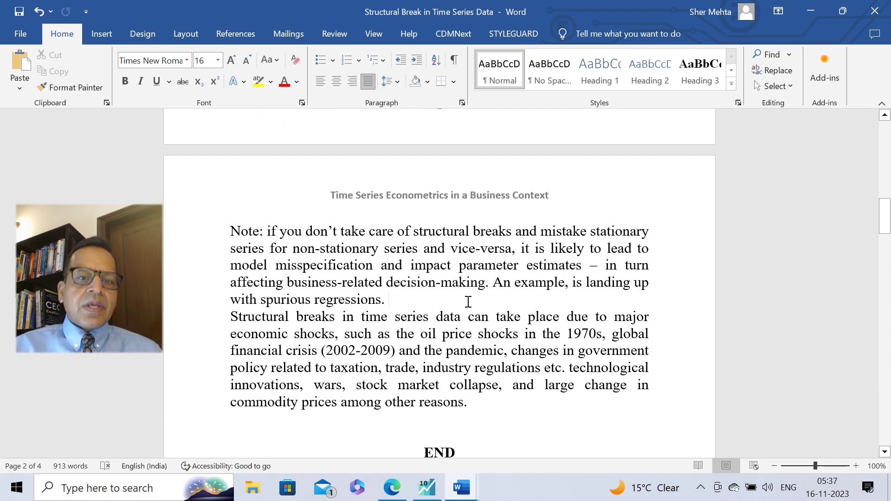
scroll(468, 302, "down", 2)
scroll(469, 302, "up", 1)
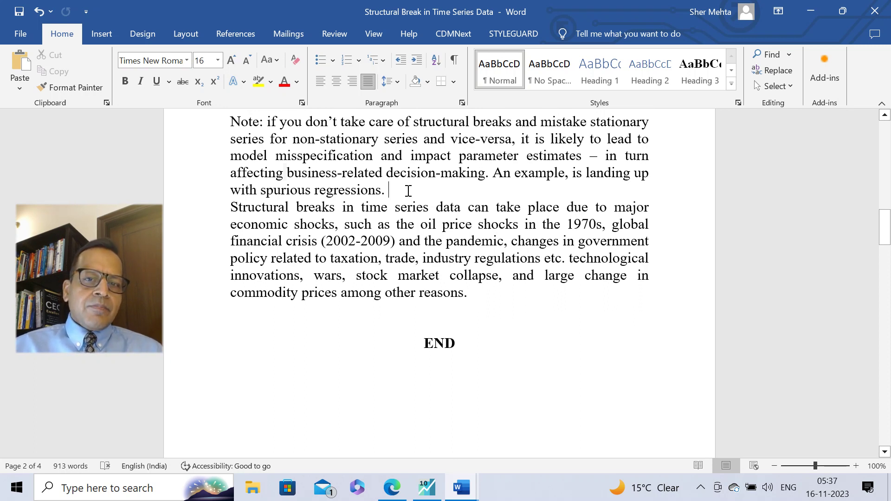
scroll(408, 191, "down", 1)
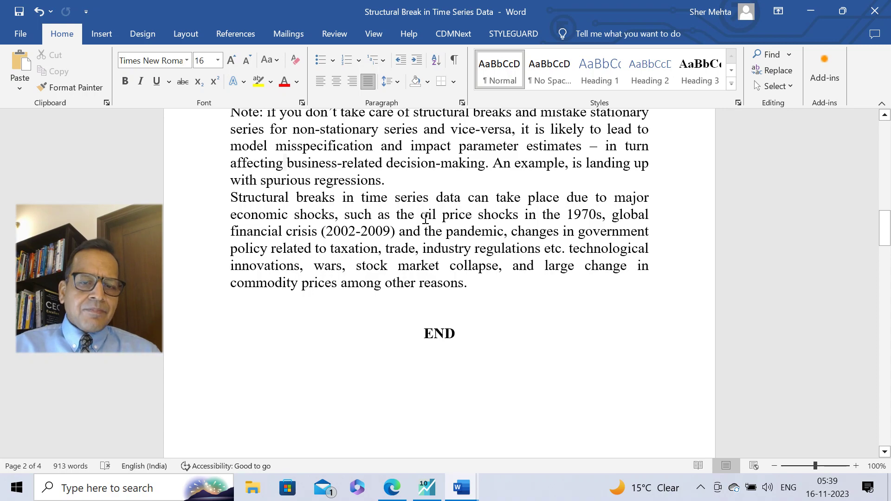
scroll(426, 219, "up", 2)
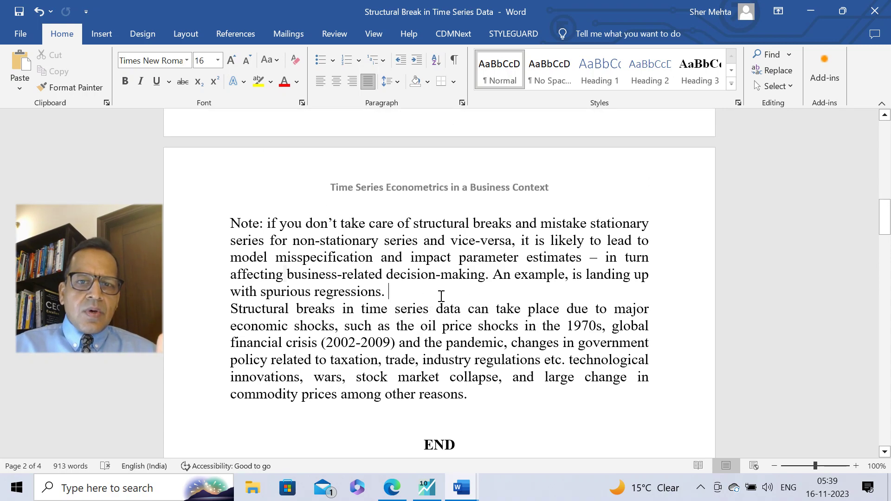
Review the three structural break types, the key assumptions and the note on multiple breaks on page 1.
scroll(474, 260, "up", 5)
scroll(474, 260, "up", 9)
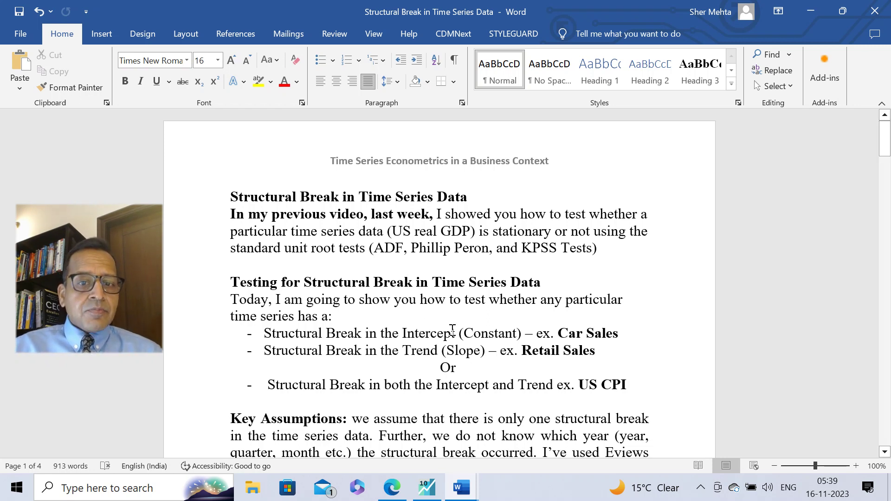
scroll(445, 323, "down", 1)
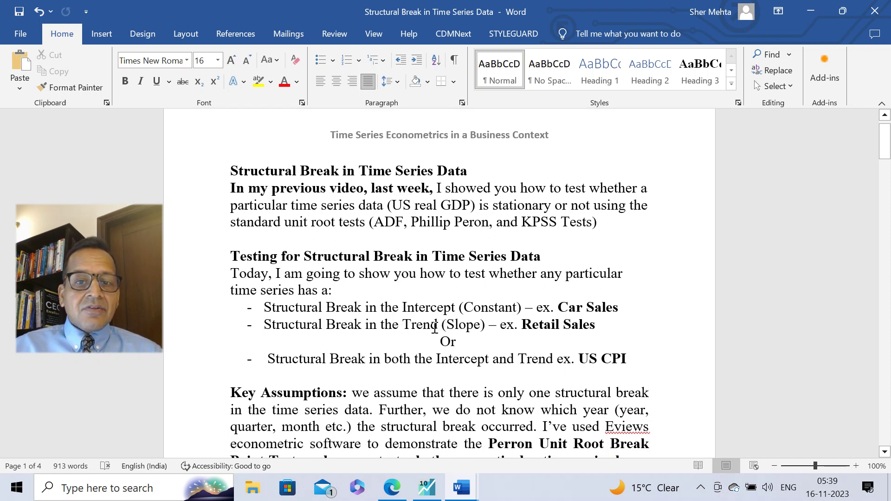
scroll(437, 328, "down", 1)
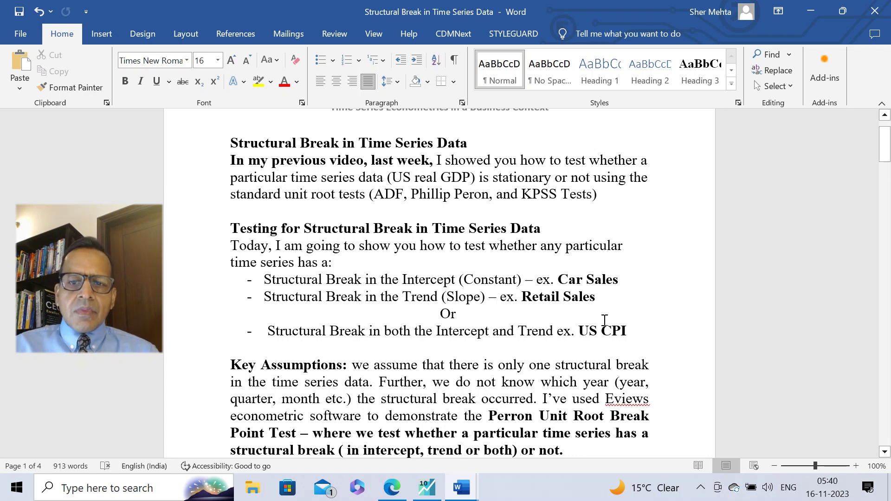
scroll(603, 324, "down", 1)
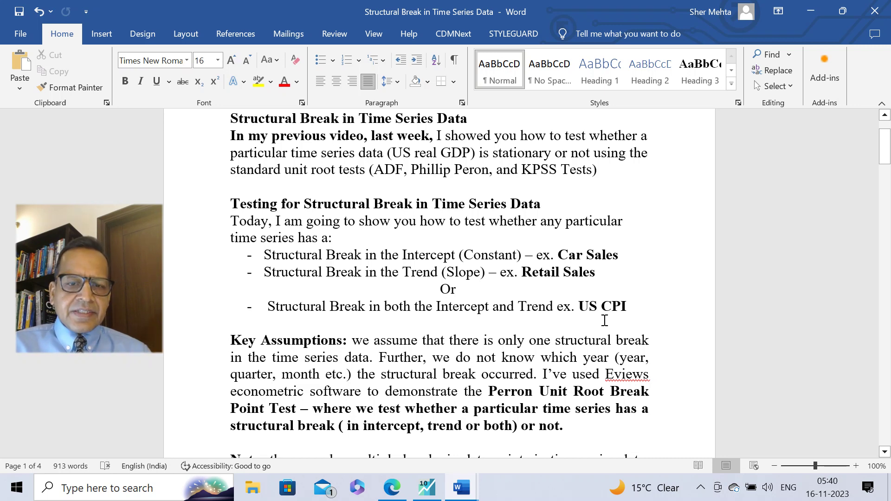
scroll(604, 321, "down", 2)
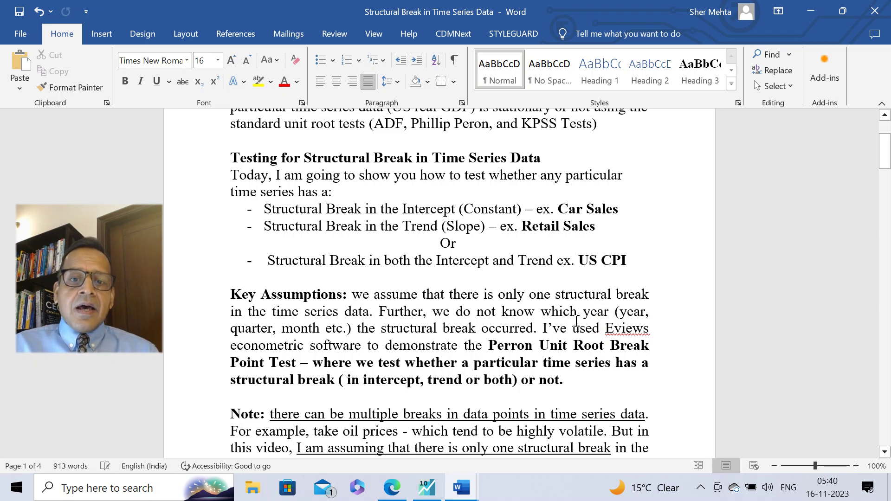
scroll(570, 352, "down", 1)
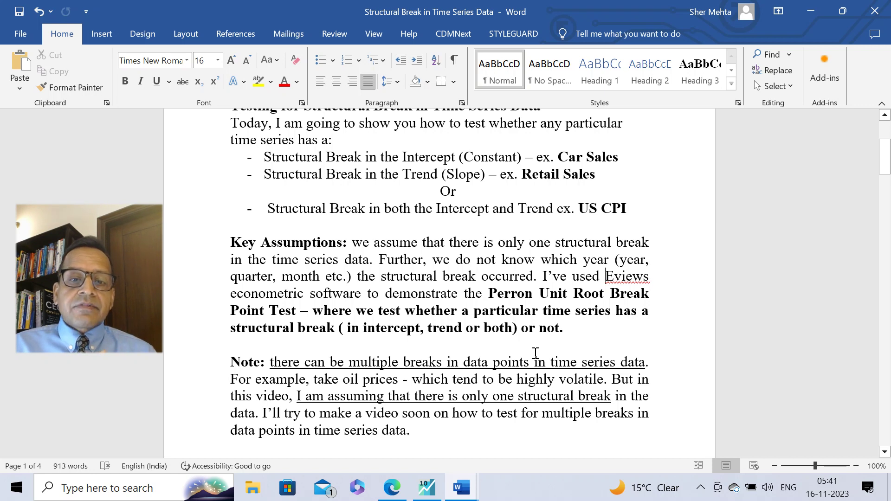
scroll(448, 375, "down", 1)
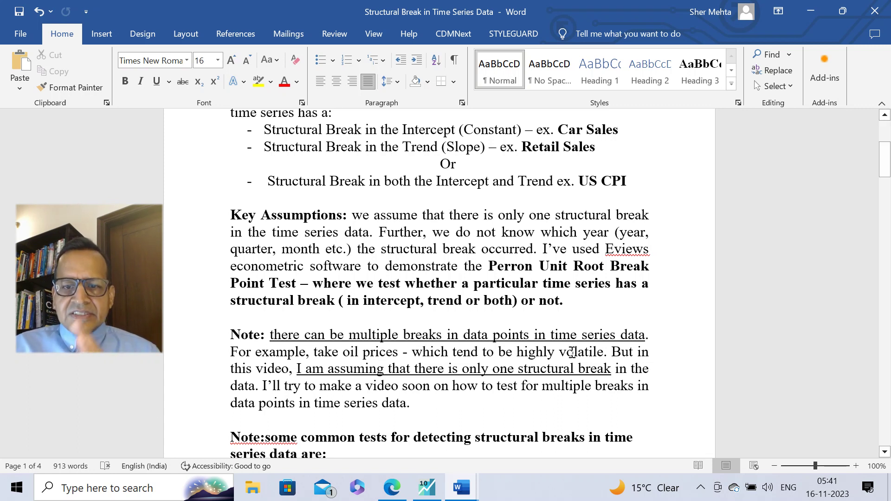
scroll(572, 353, "down", 1)
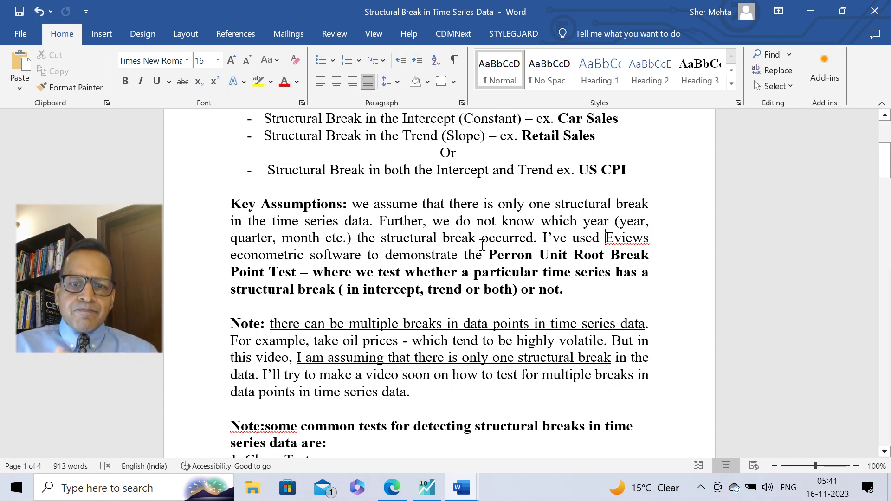
scroll(482, 265, "down", 1)
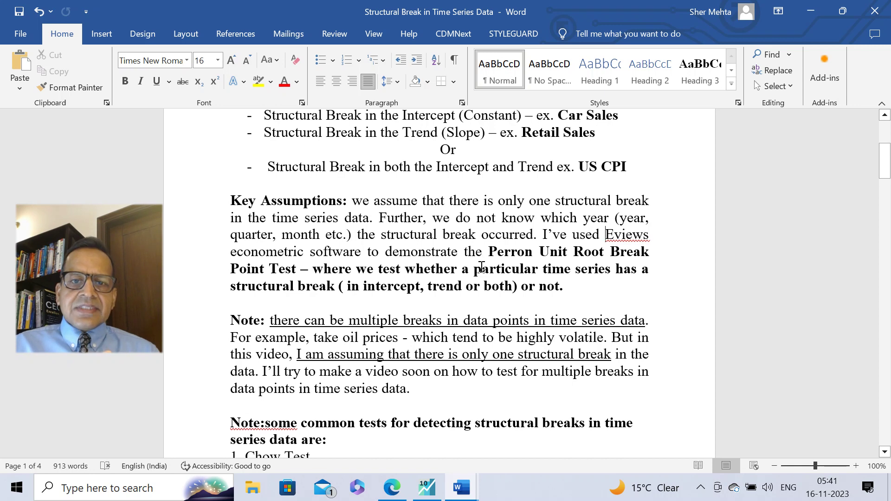
scroll(482, 267, "up", 5)
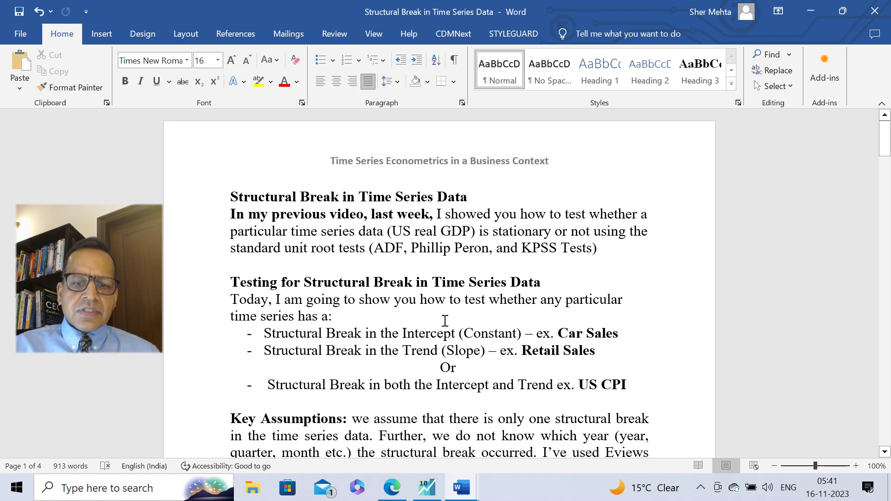
Read the list of common tests for detecting structural breaks, from the Chow Test to the Bai-Perron Test.
scroll(444, 321, "down", 5)
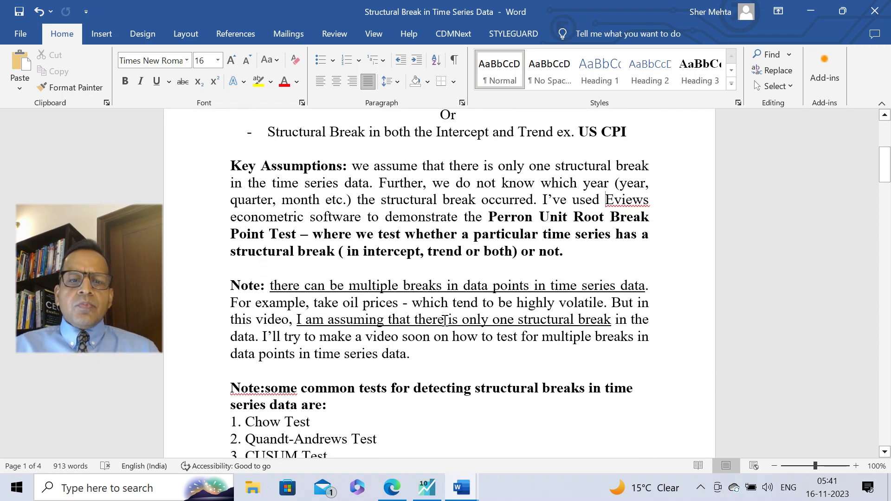
scroll(444, 321, "down", 2)
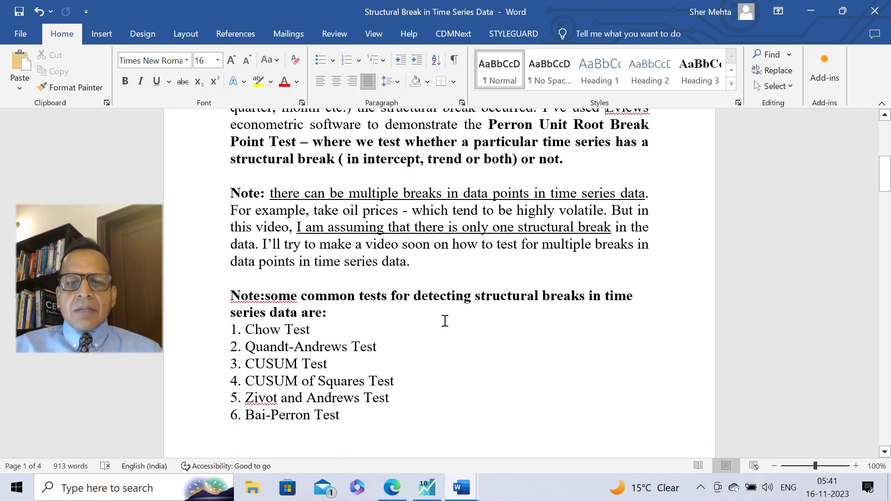
scroll(444, 321, "down", 1)
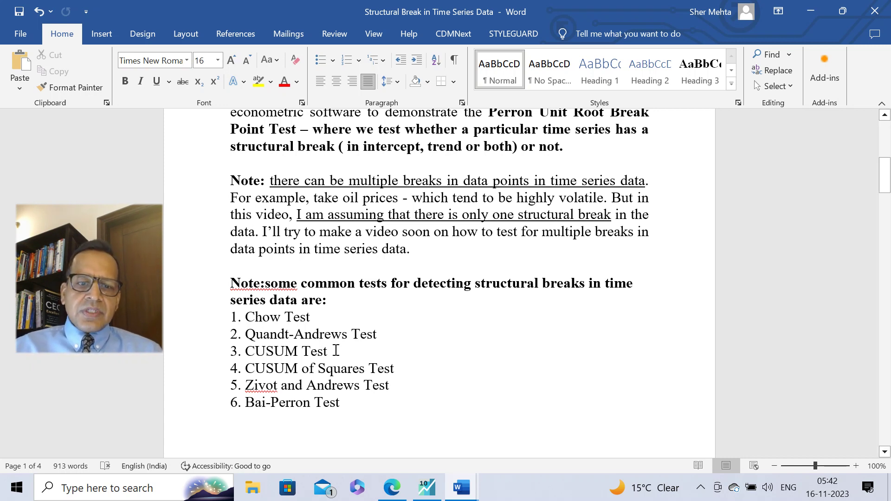
left_click(267, 406)
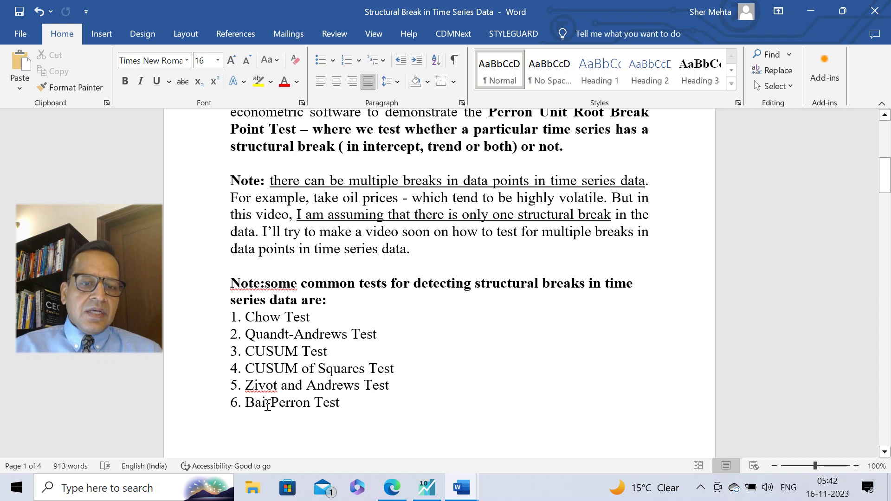
type("-")
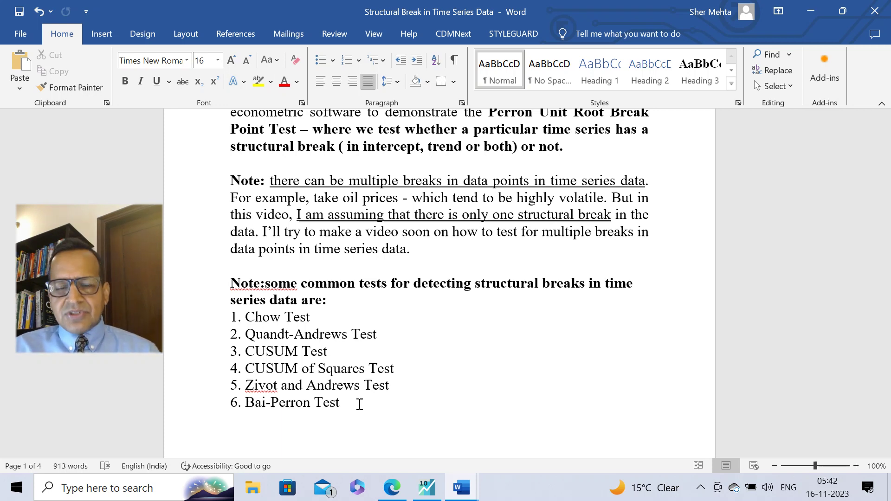
scroll(379, 329, "up", 7)
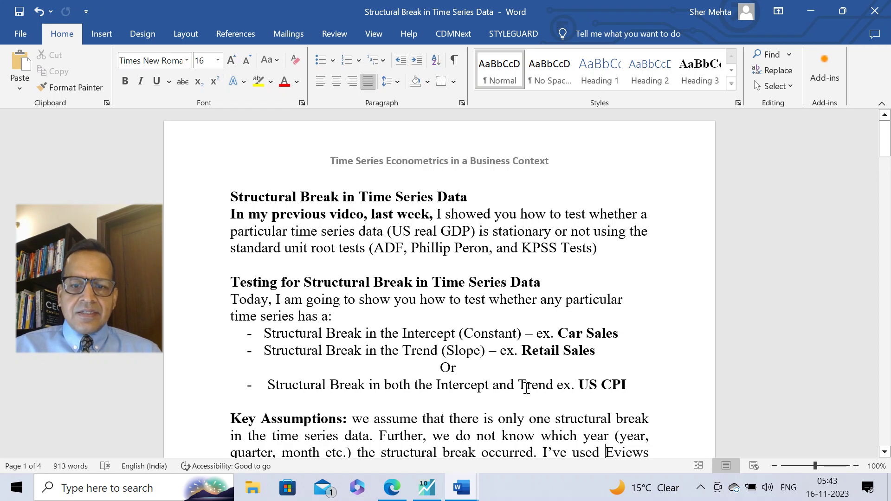
Switch to EViews and open the car sales series cs from the STRUCTURAL BREAK workfile.
left_click(426, 493)
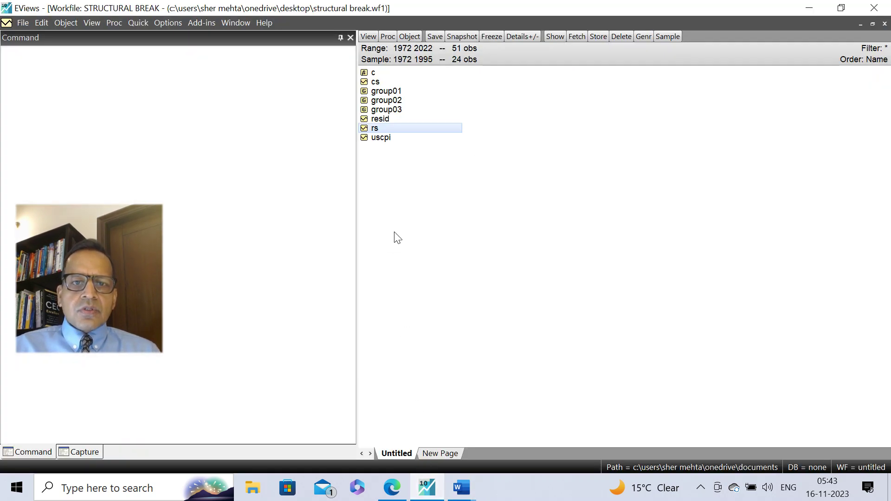
left_click(365, 84)
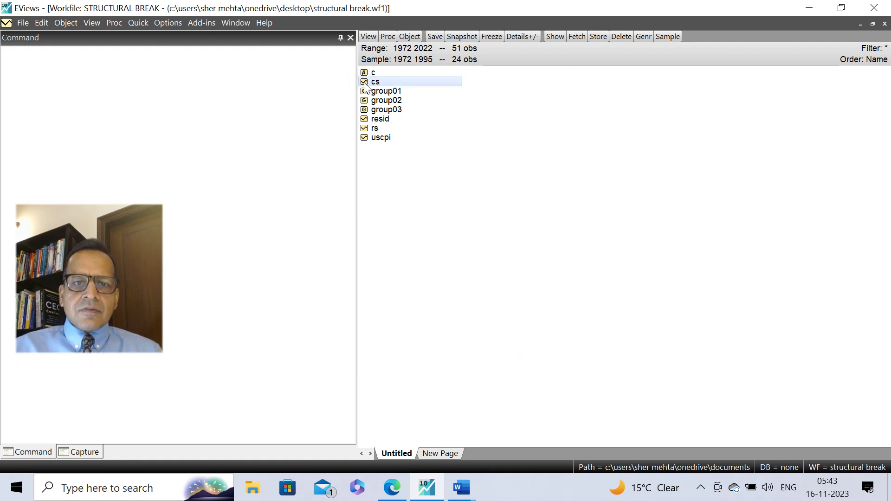
double_click(365, 83)
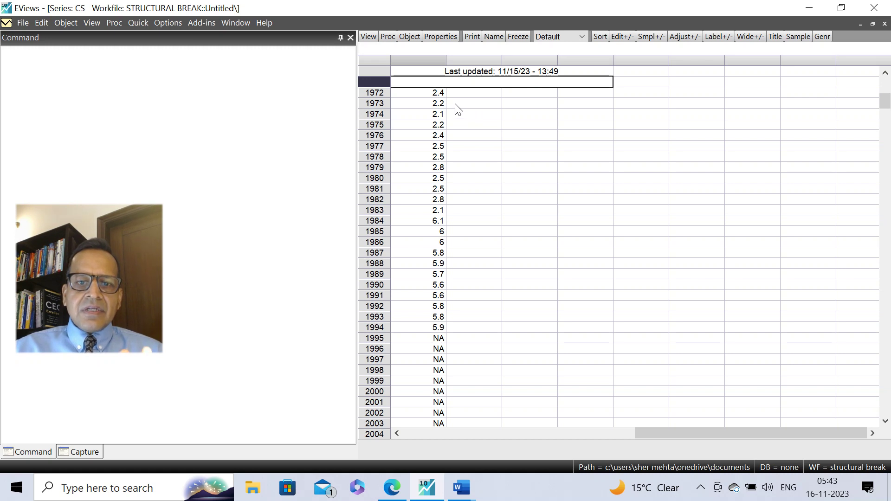
Plot the CS series as a basic Line & Symbol graph of raw data and examine the jump between 1983 and 1984.
left_click(368, 37)
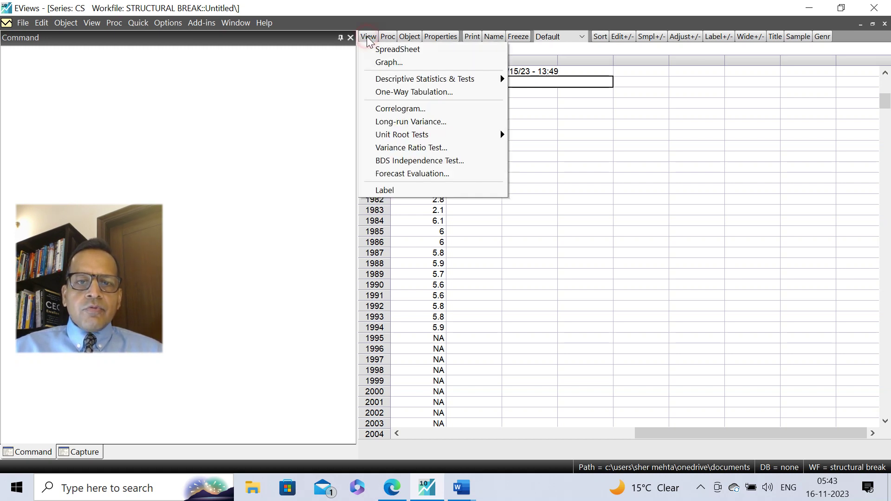
left_click(382, 65)
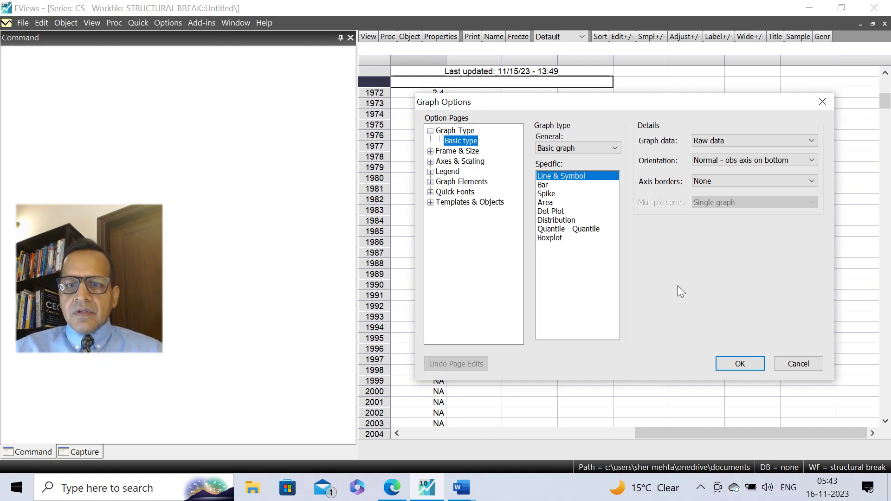
left_click(739, 364)
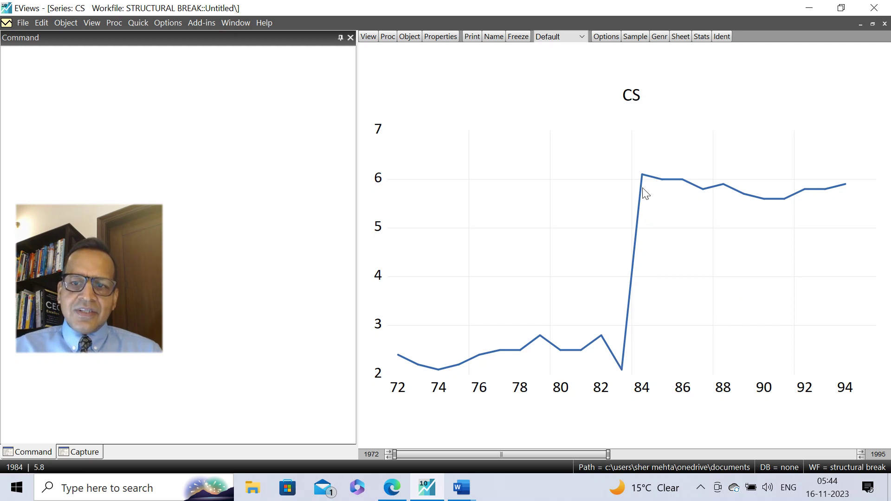
mouse_move(645, 193)
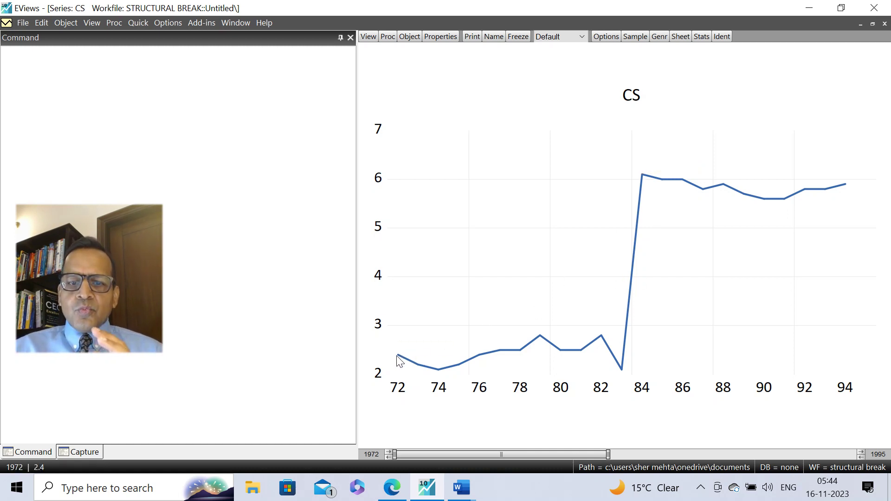
mouse_move(399, 361)
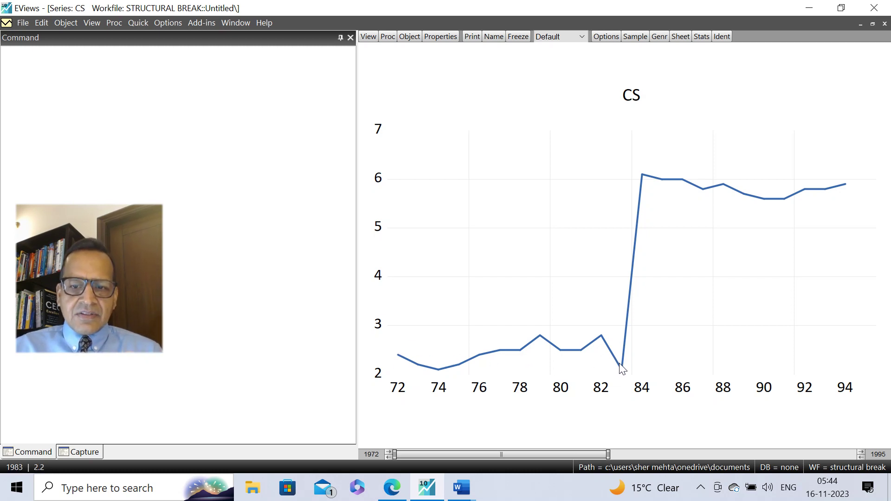
mouse_move(619, 365)
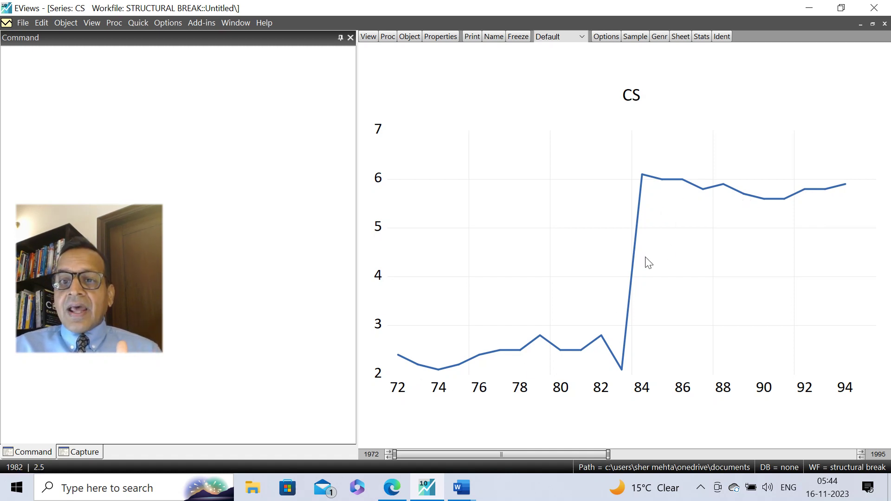
mouse_move(752, 199)
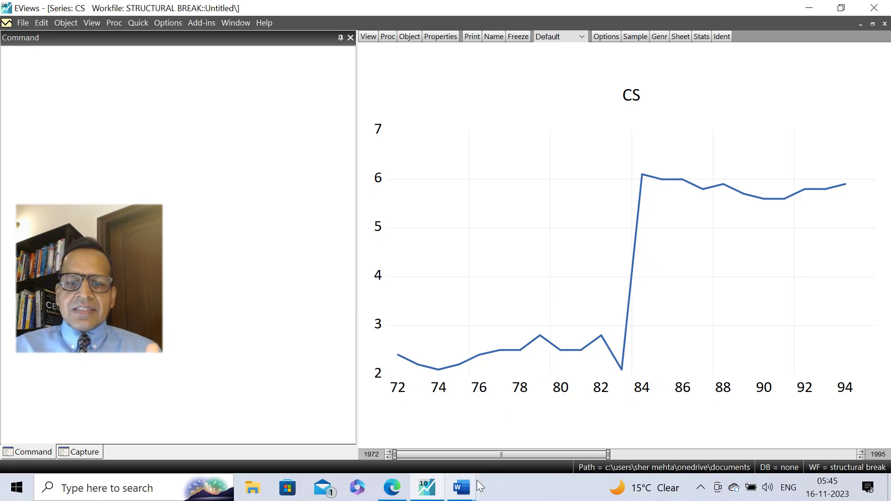
Switch to the Structural Break in Time Series Data document in Word and reread the three break types and key assumptions.
left_click(463, 489)
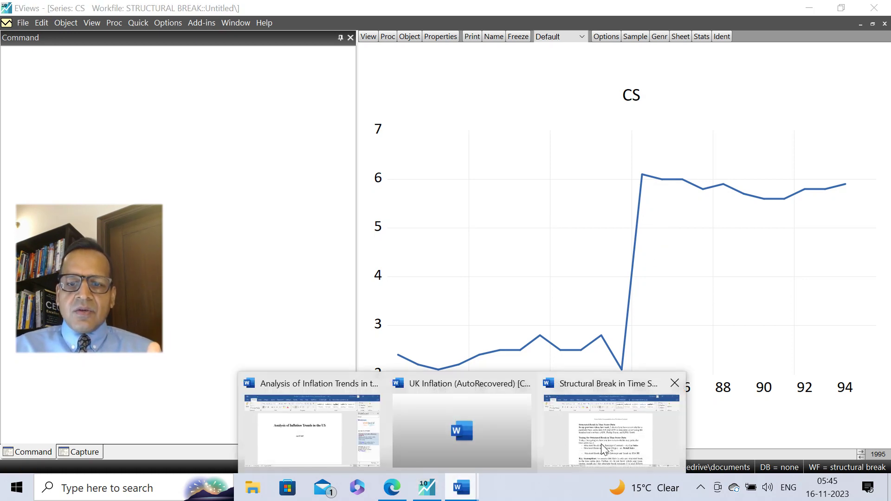
left_click(603, 408)
scroll(594, 367, "down", 3)
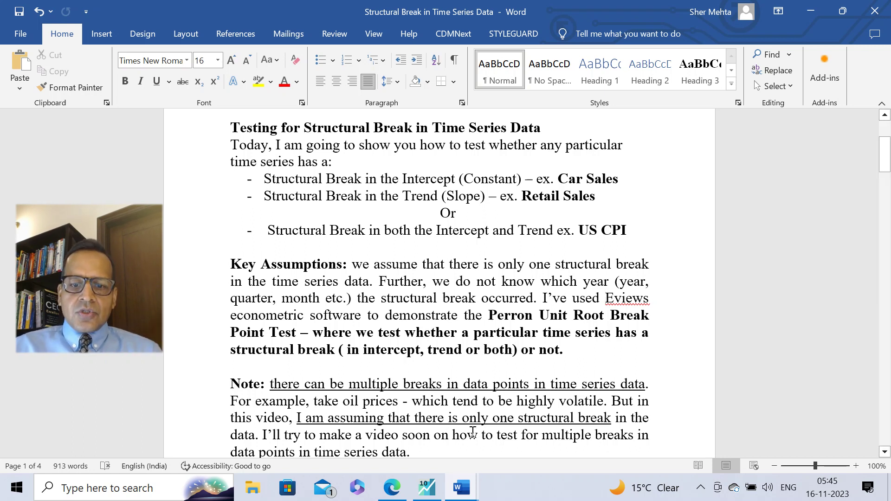
Back in EViews, start a Breakpoint Unit Root Test on CS with basic specification Trend and intercept and breaking specification Intercept.
left_click(428, 493)
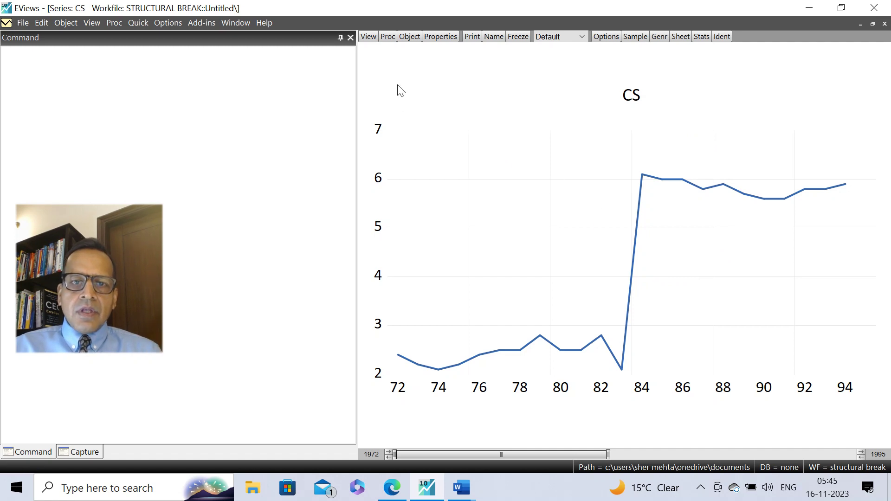
left_click(369, 40)
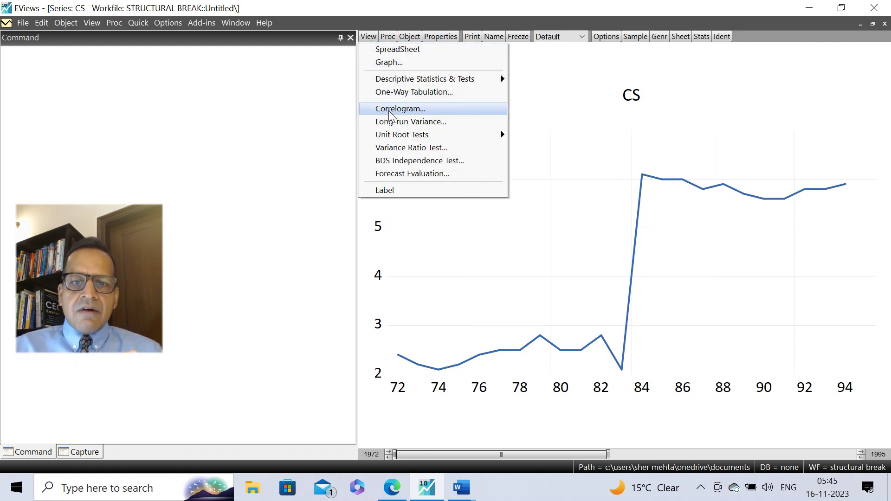
mouse_move(401, 139)
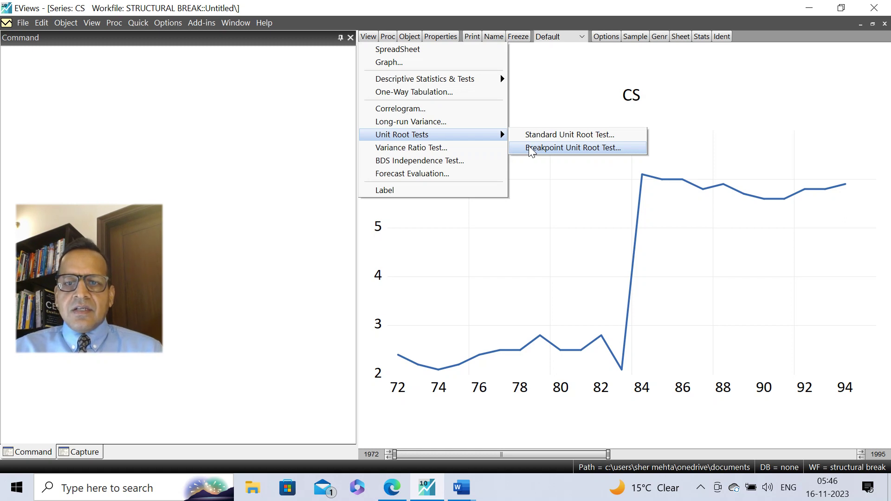
left_click(530, 148)
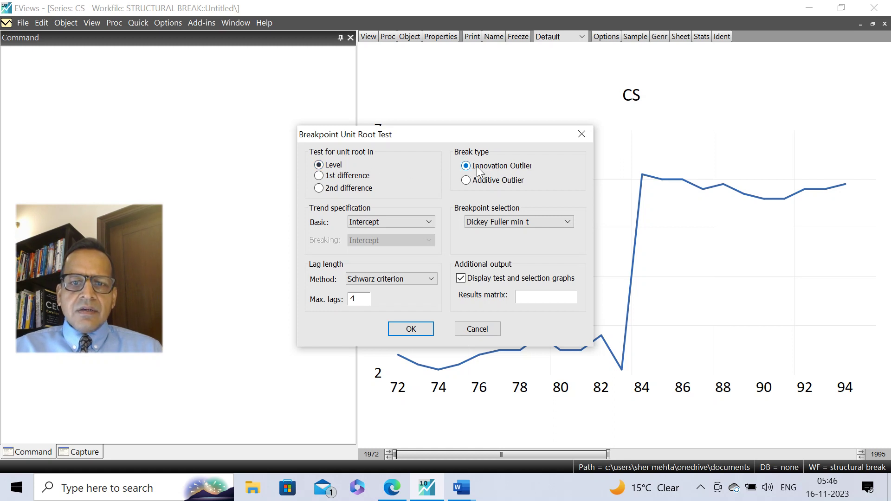
left_click(430, 220)
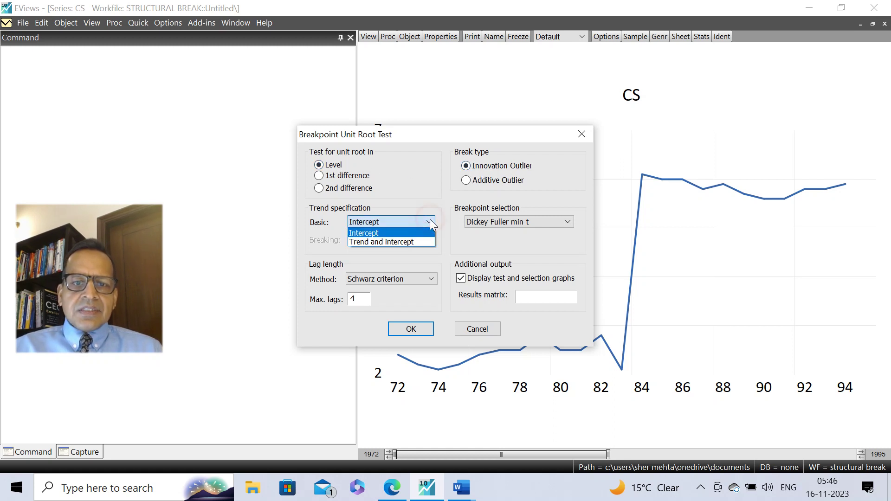
left_click(416, 242)
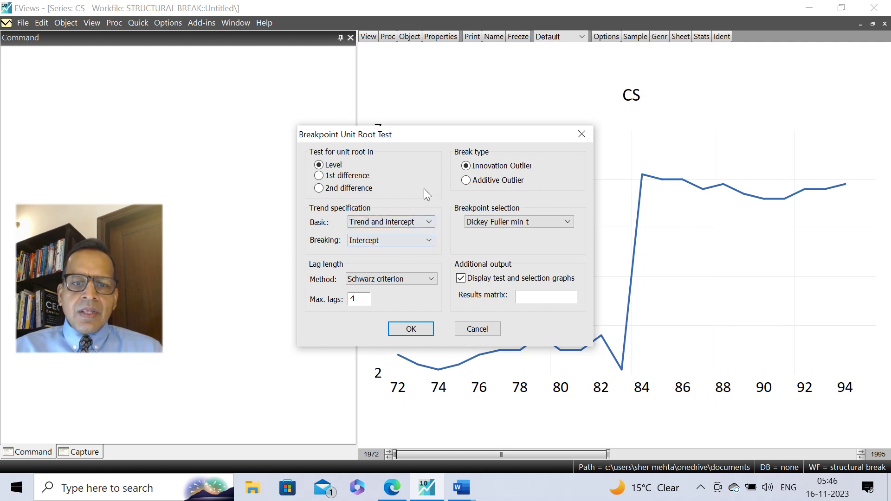
left_click(428, 240)
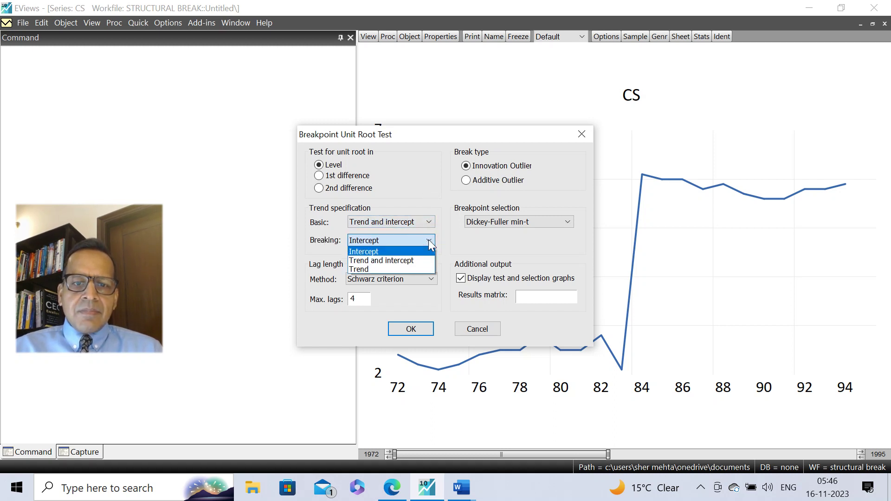
left_click(373, 251)
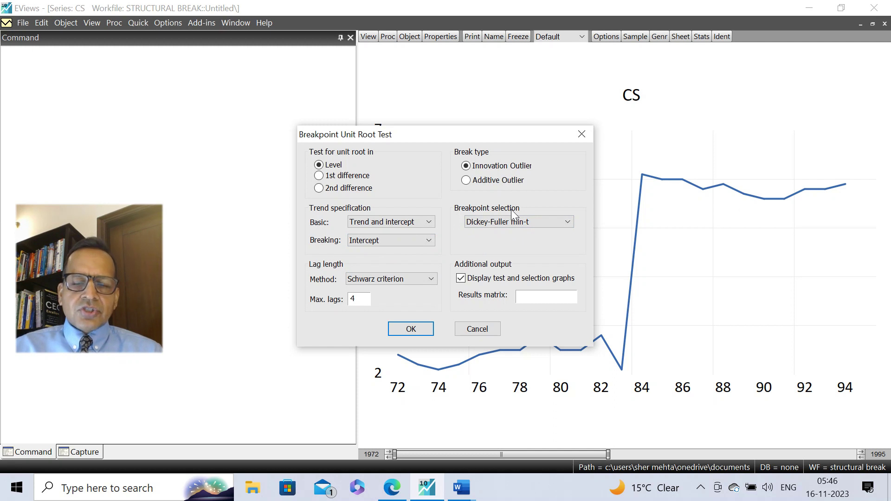
Keep Dickey-Fuller min-t as the breakpoint selection and choose F-statistic as the lag length method.
left_click(568, 223)
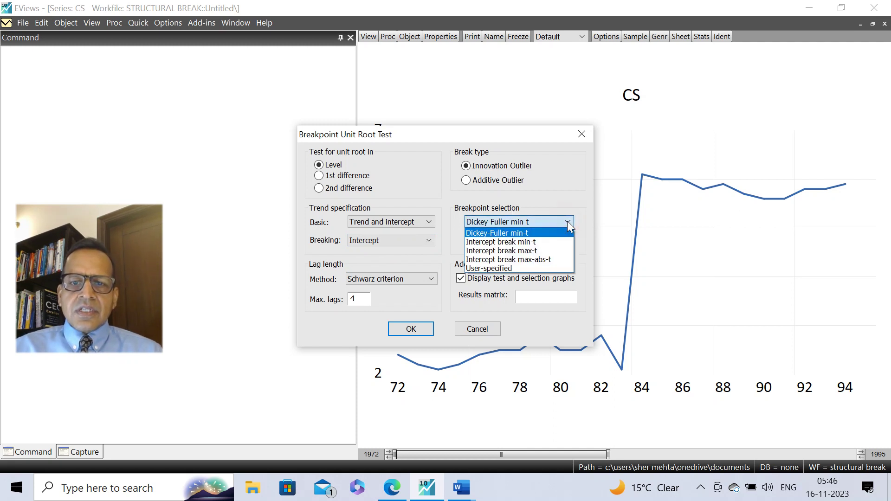
left_click(535, 231)
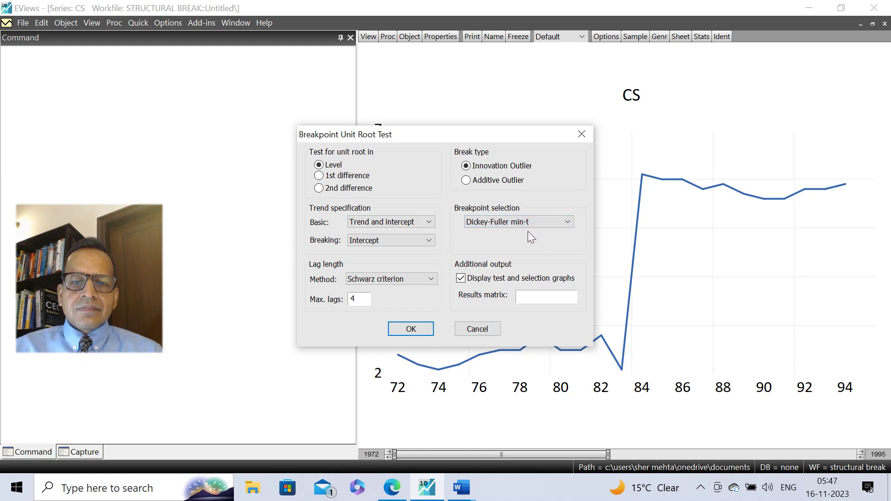
left_click(431, 277)
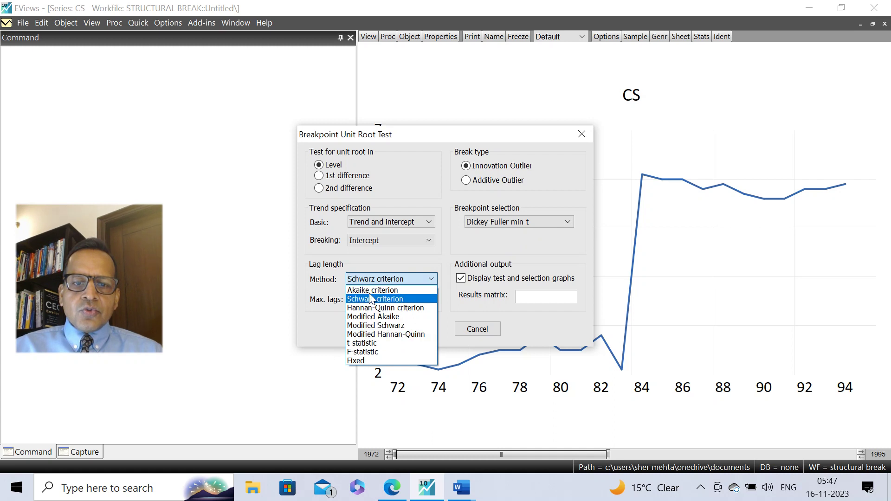
left_click(369, 353)
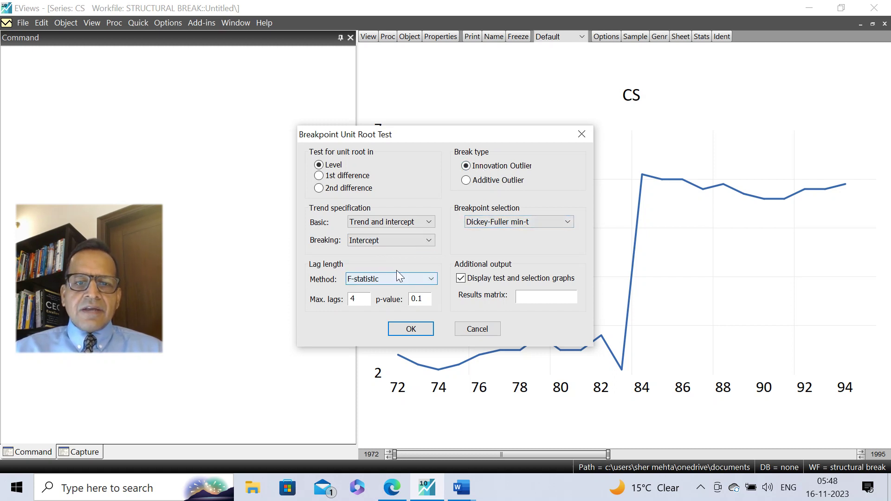
Run the breakpoint test on CS and examine its Dickey-Fuller t-statistics graph and unit root results table.
left_click(417, 330)
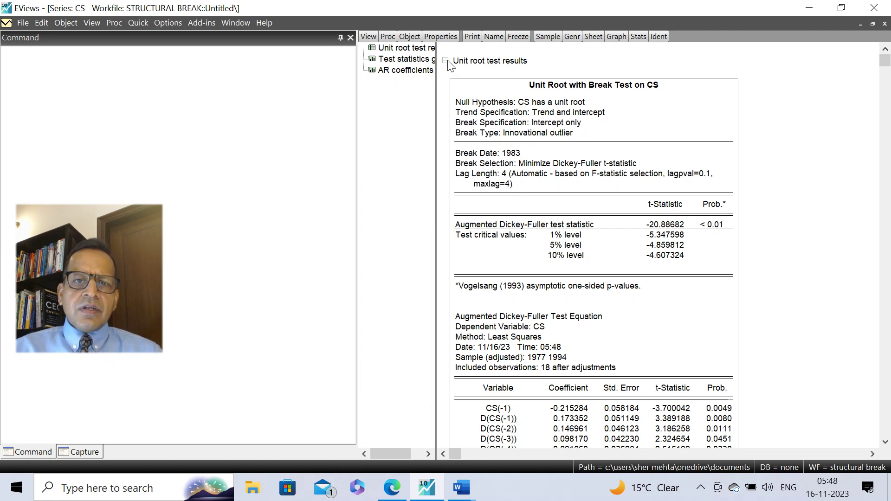
left_click(386, 63)
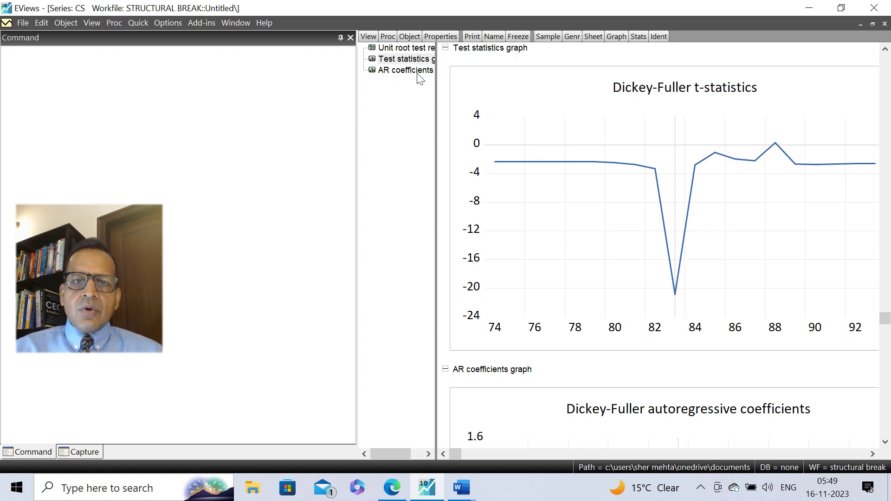
left_click(398, 49)
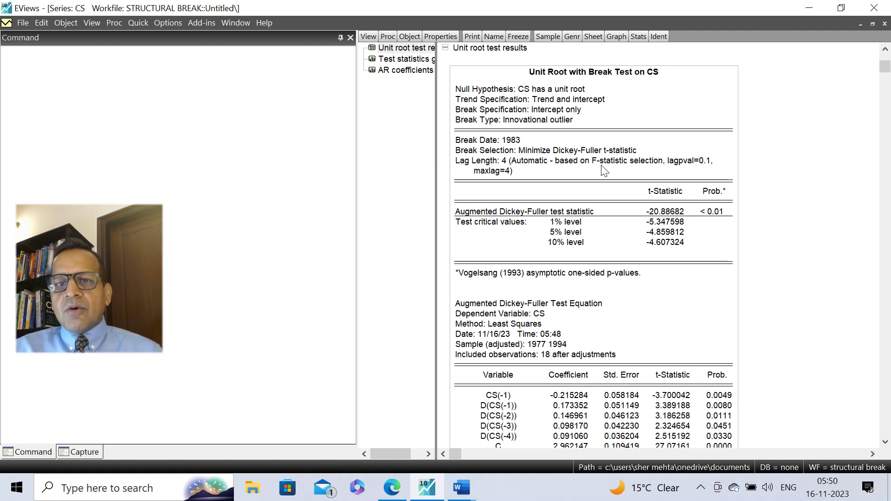
Run a standard Augmented Dickey-Fuller unit root test on CS in level, with no intercept or trend and Schwarz Info Criterion lag selection.
left_click(369, 37)
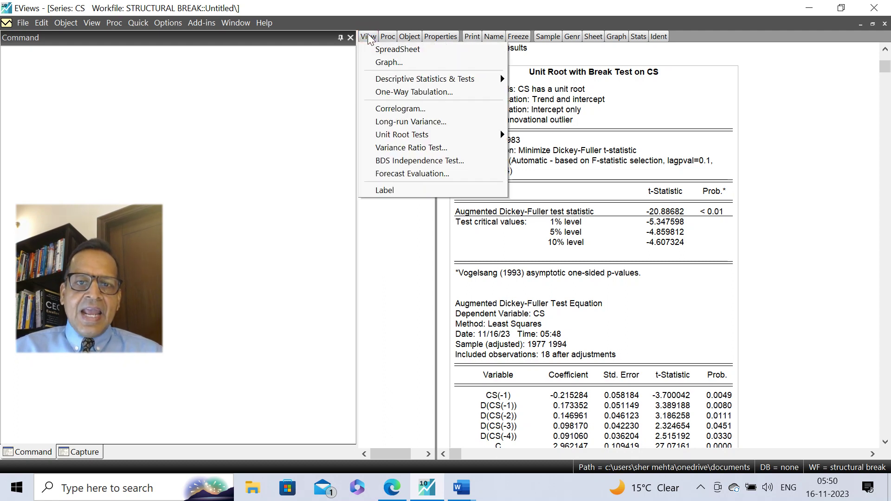
mouse_move(390, 136)
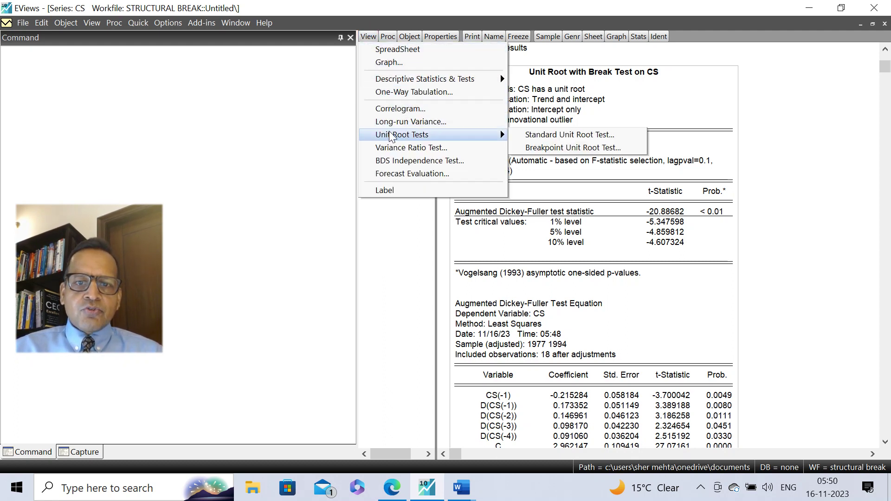
left_click(527, 135)
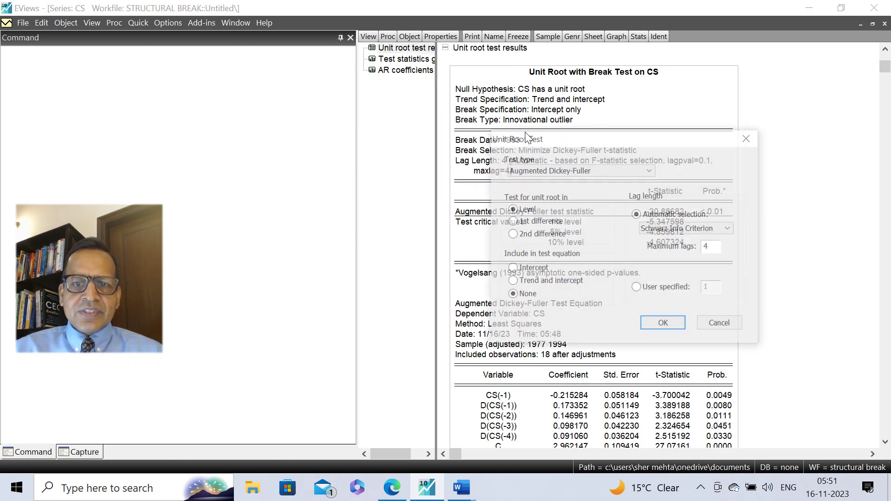
left_click(648, 172)
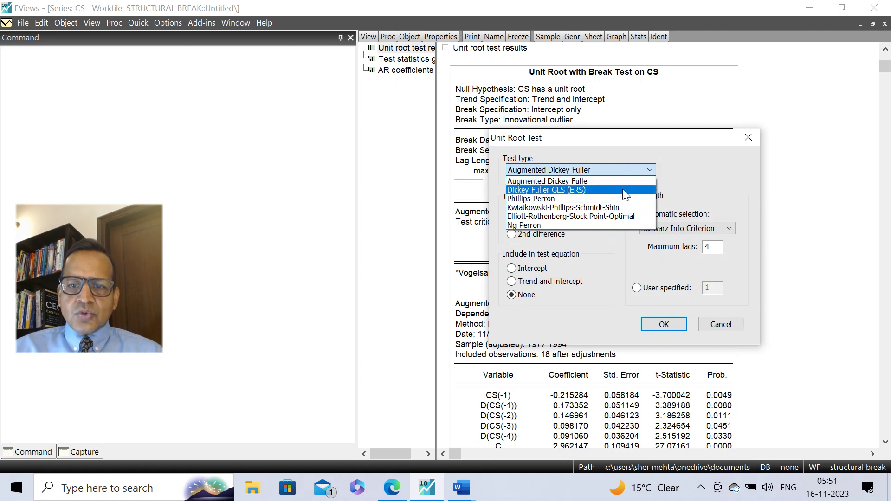
left_click(619, 181)
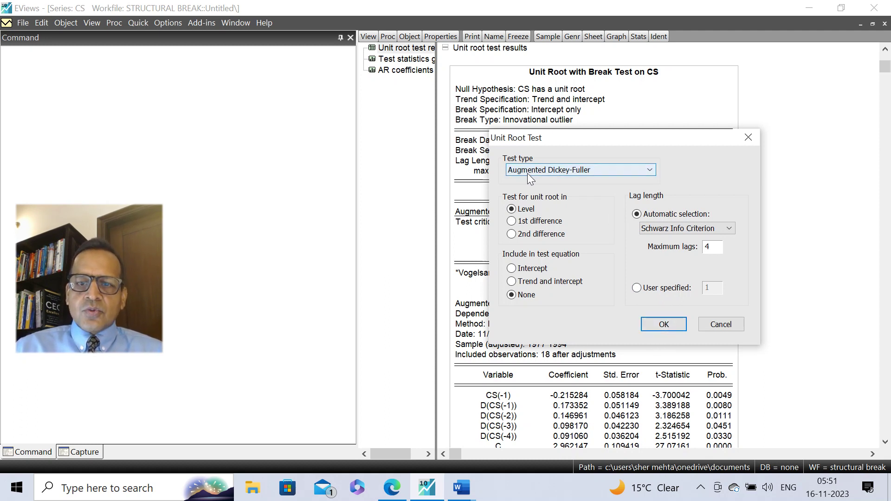
left_click(664, 326)
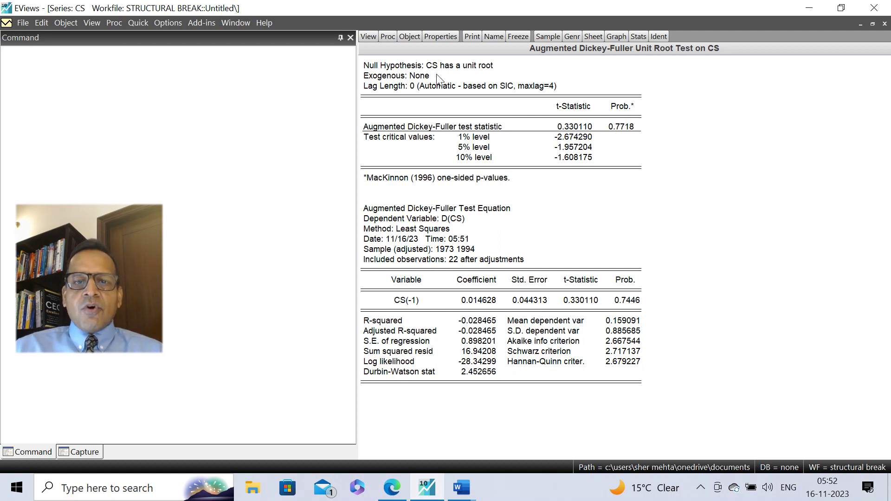
Run a Breakpoint Unit Root Test on CS with basic Trend and intercept, breaking Trend and the F-statistic lag length method.
left_click(370, 37)
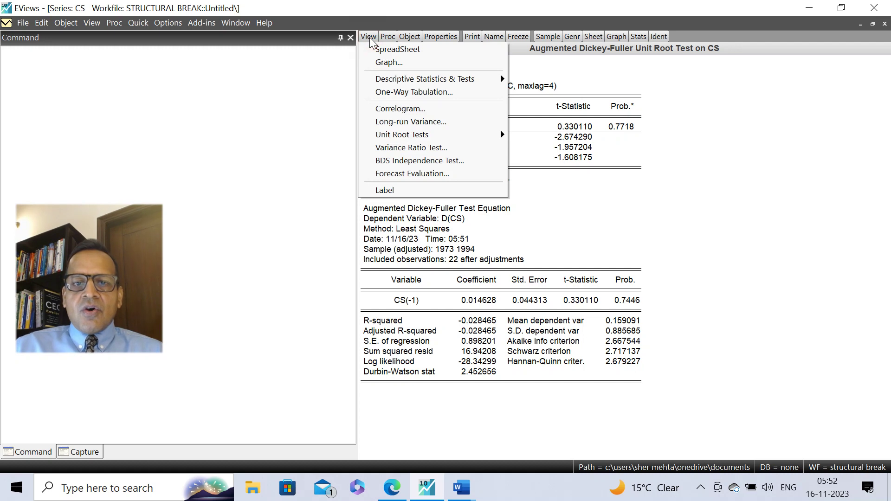
mouse_move(419, 137)
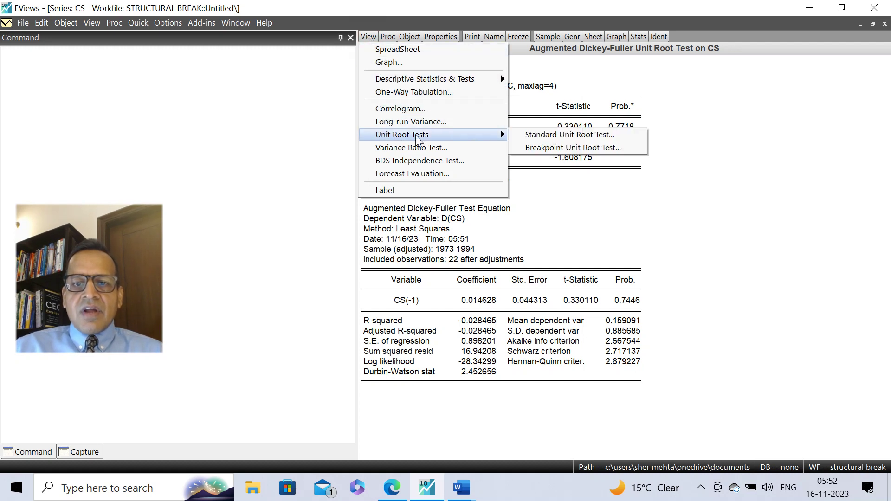
left_click(561, 148)
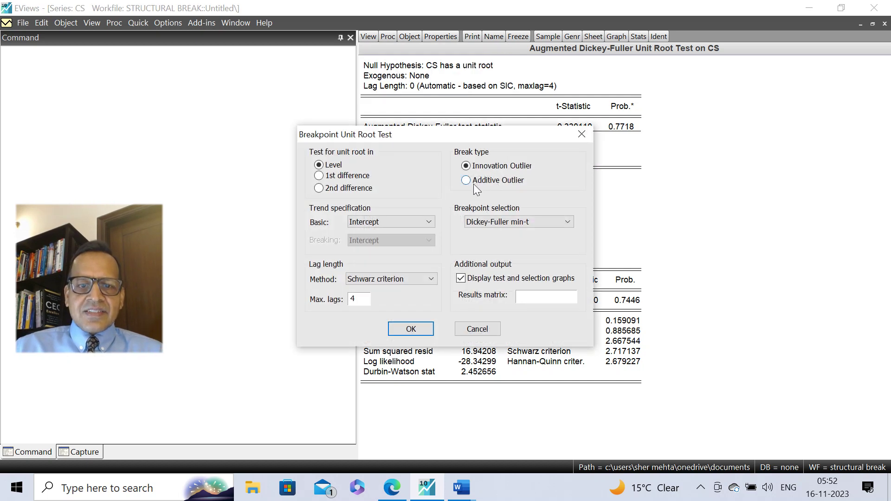
left_click(429, 222)
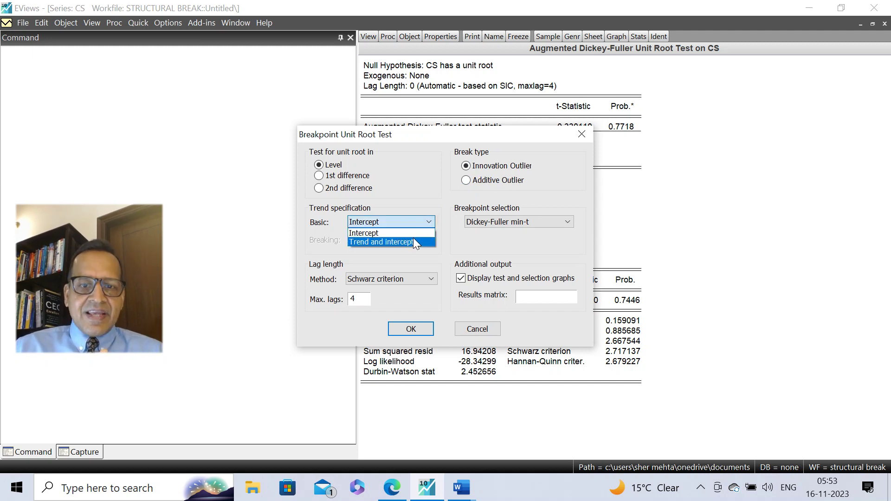
left_click(413, 241)
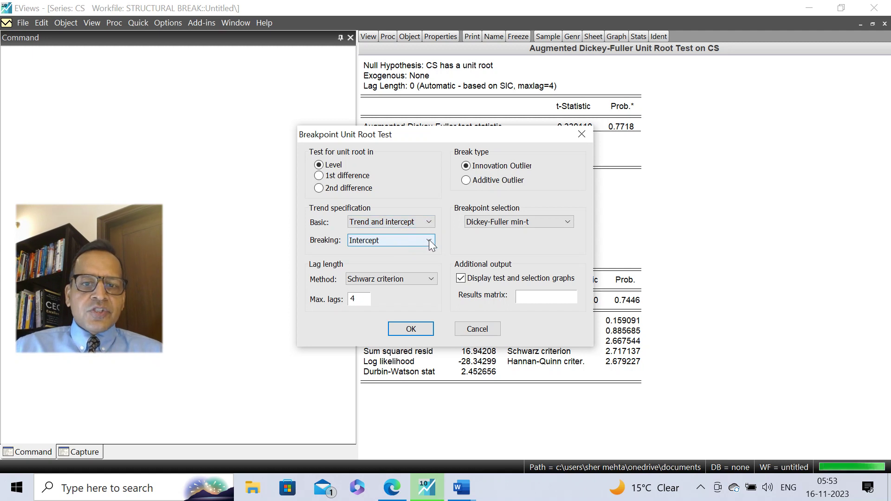
left_click(429, 239)
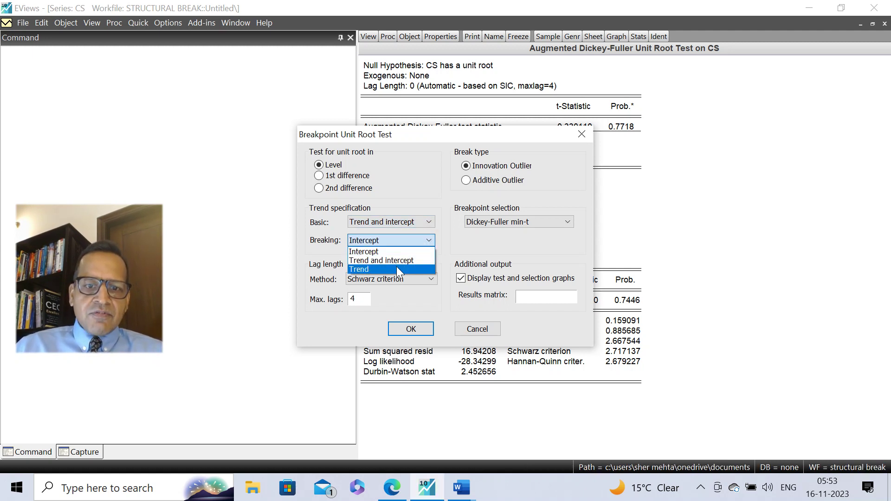
left_click(396, 270)
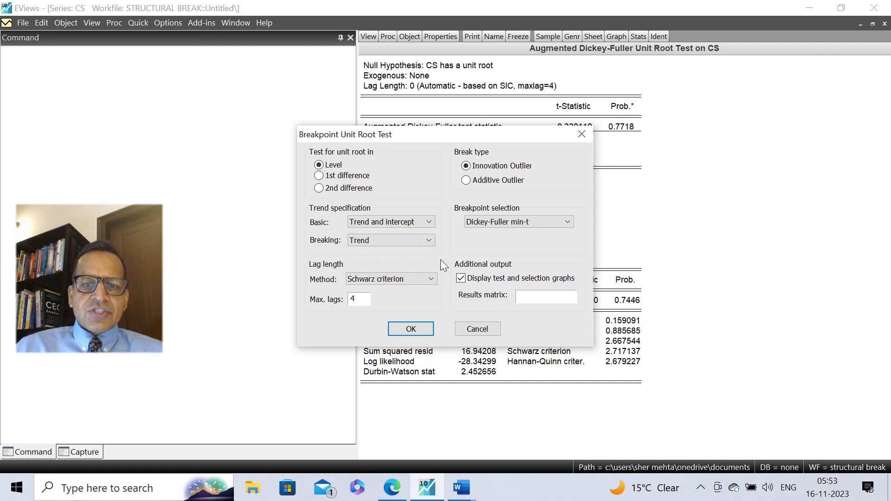
left_click(432, 277)
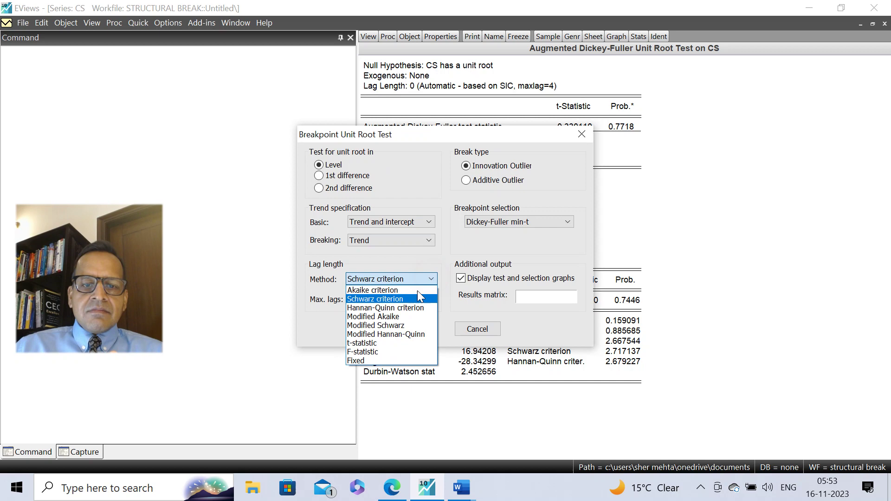
left_click(378, 351)
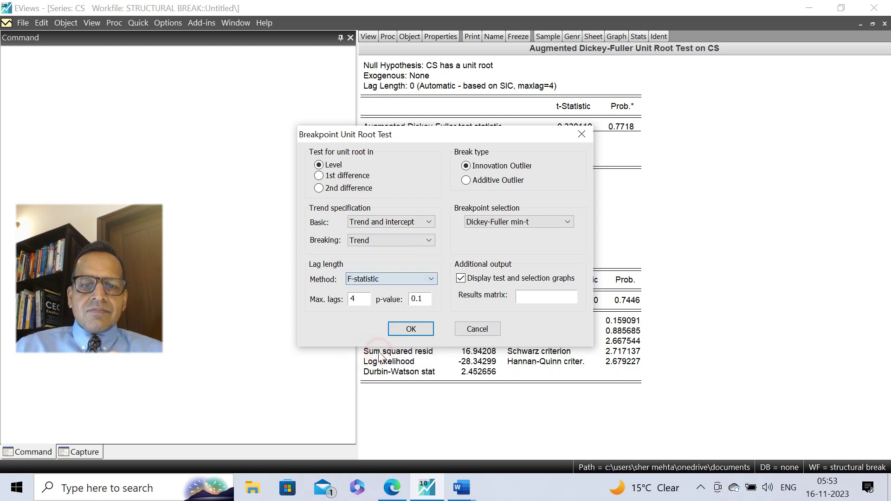
left_click(415, 330)
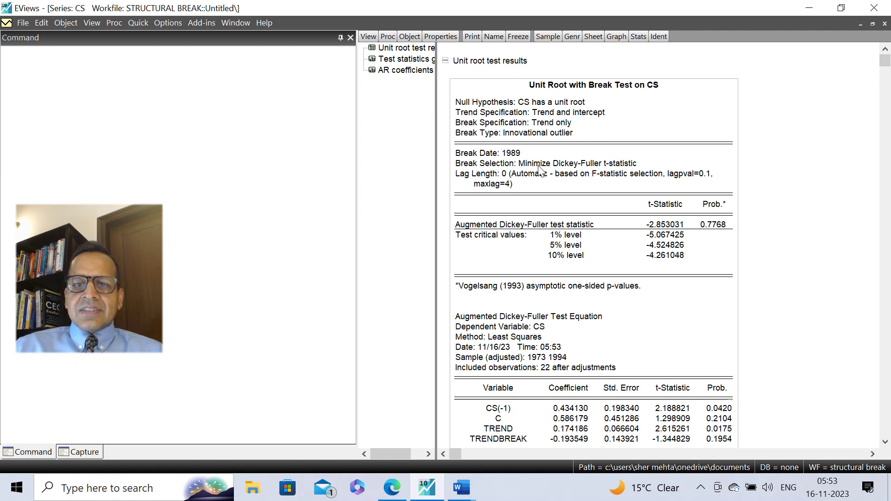
Display the CS series values as a spreadsheet.
left_click(368, 37)
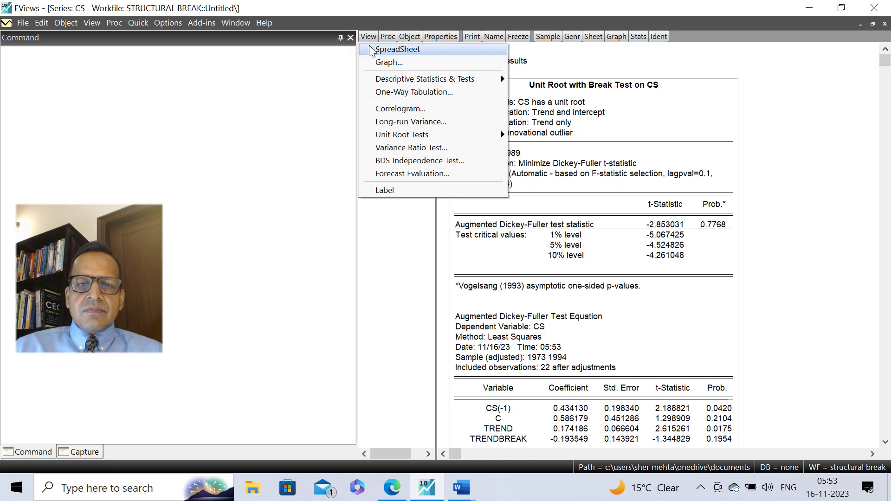
left_click(380, 51)
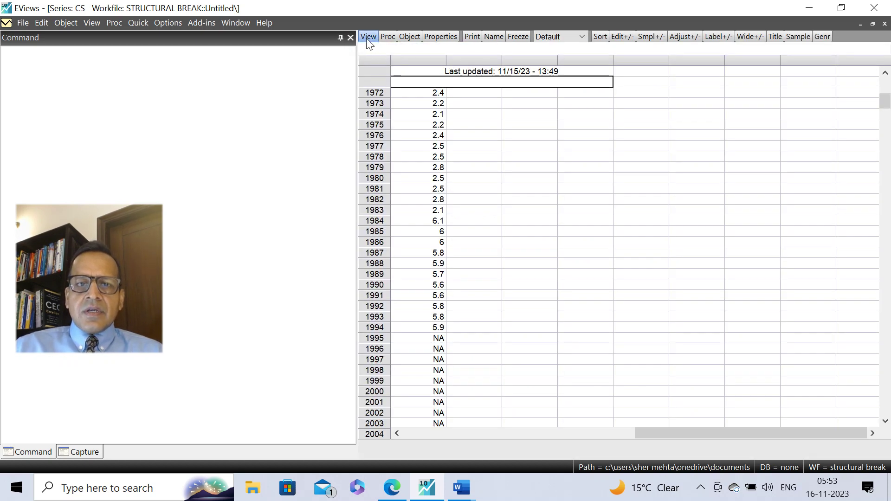
Set up a Breakpoint Unit Root Test on CS in level with basic Trend and intercept and breaking Intercept.
left_click(368, 38)
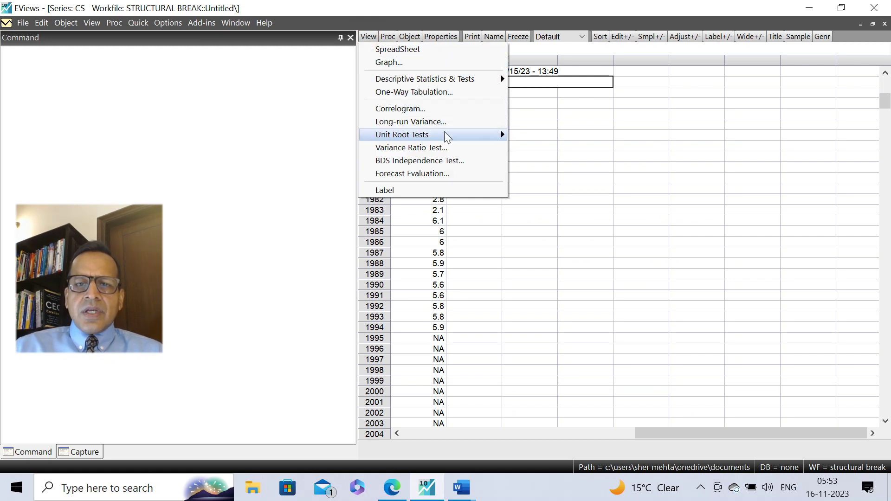
mouse_move(505, 137)
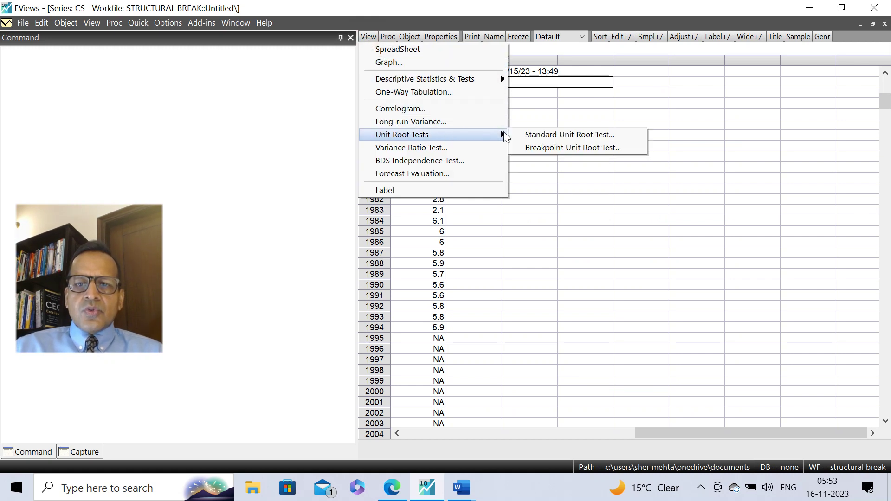
left_click(540, 146)
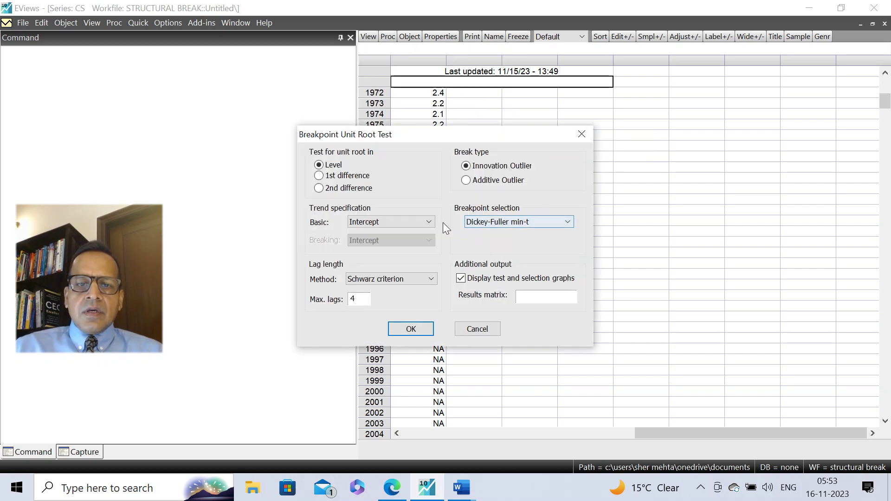
left_click(427, 222)
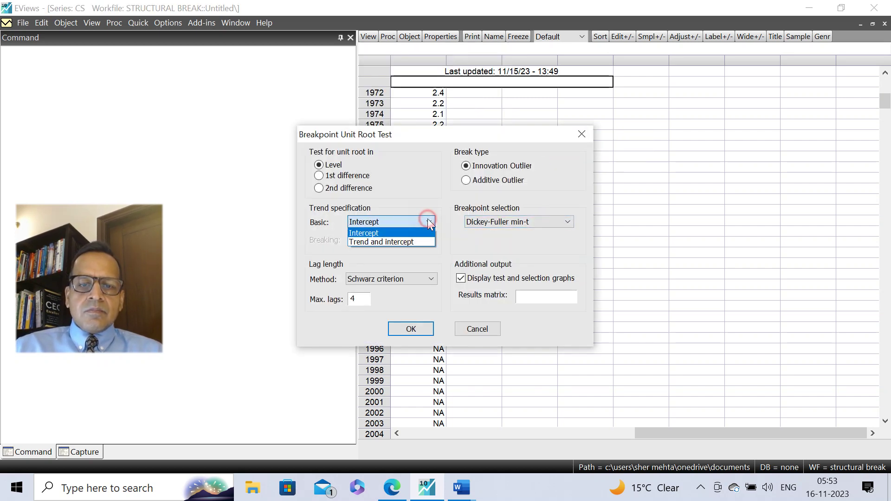
left_click(412, 240)
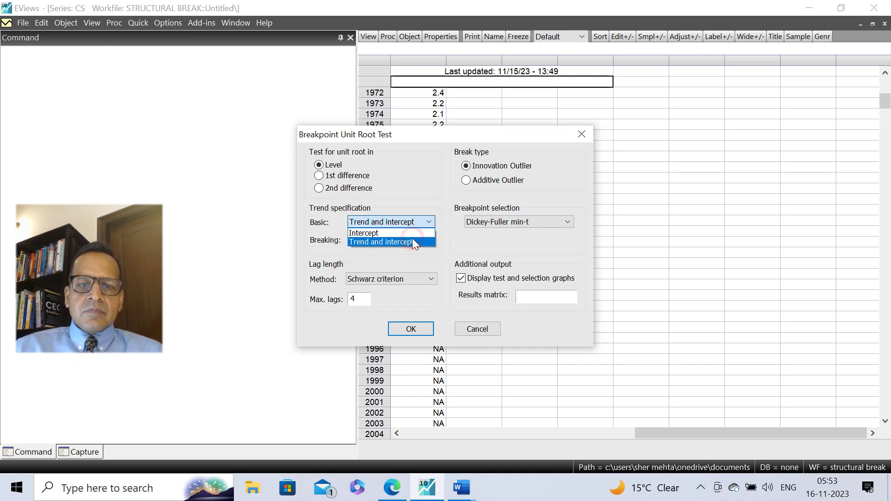
left_click(412, 239)
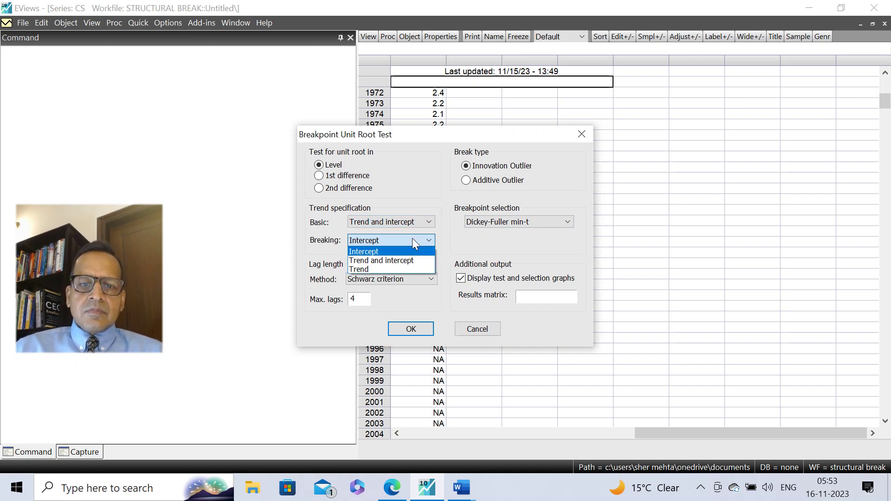
left_click(378, 269)
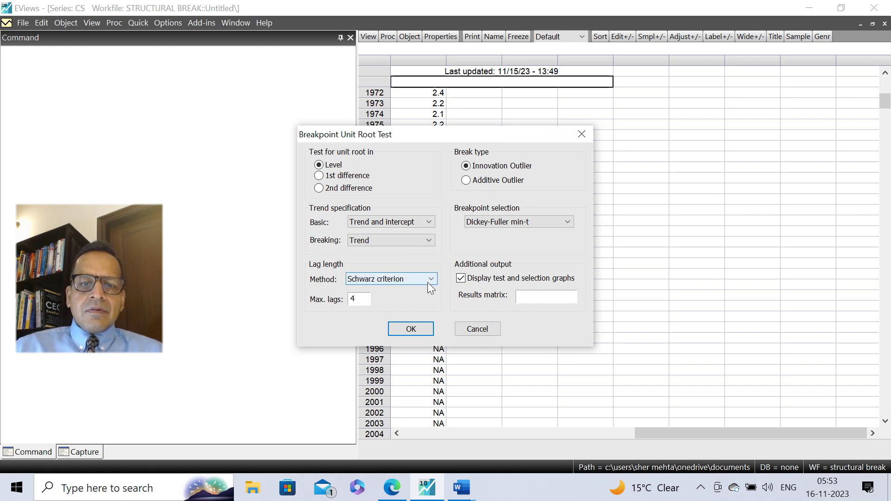
left_click(427, 242)
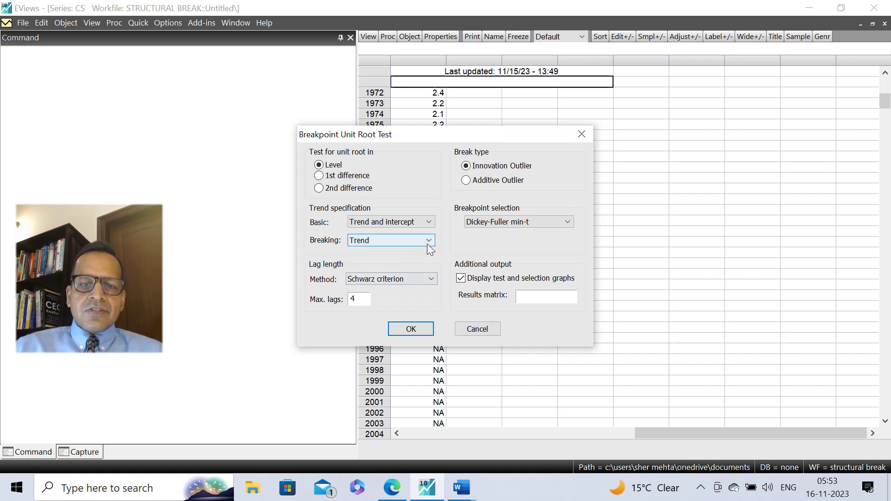
left_click(407, 251)
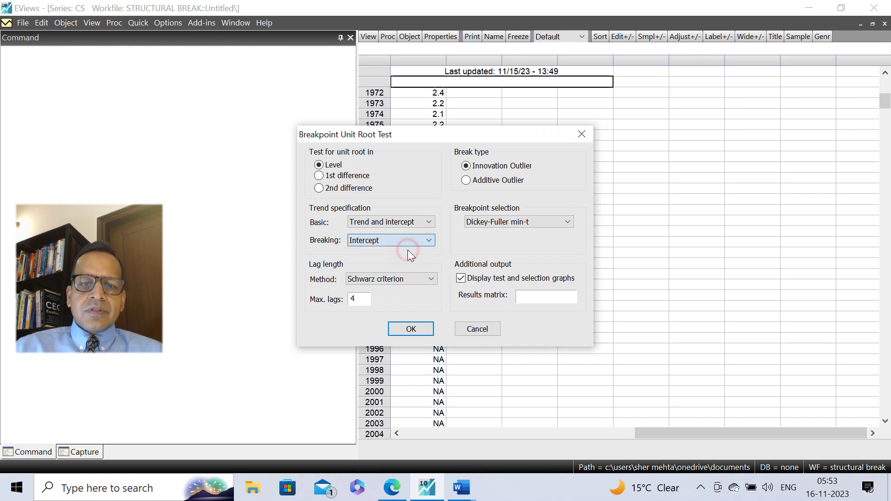
Choose the F-statistic lag length method for the CS breakpoint test and run it.
left_click(429, 279)
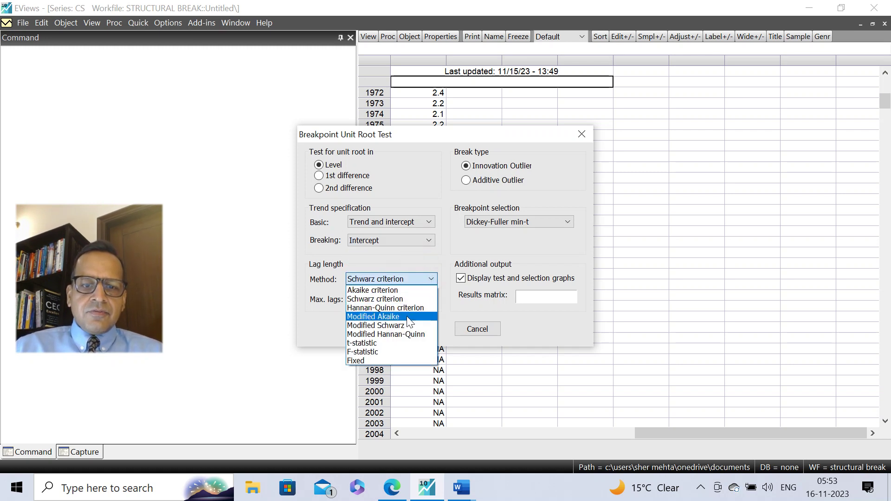
left_click(386, 351)
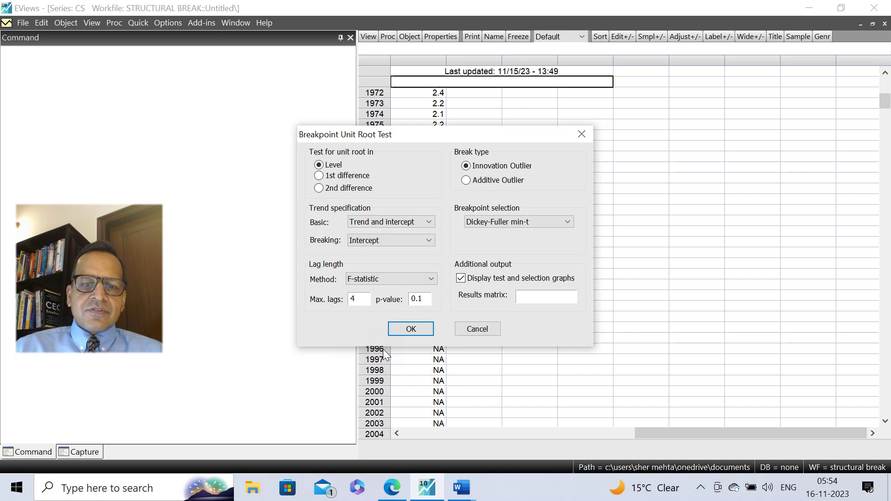
left_click(408, 330)
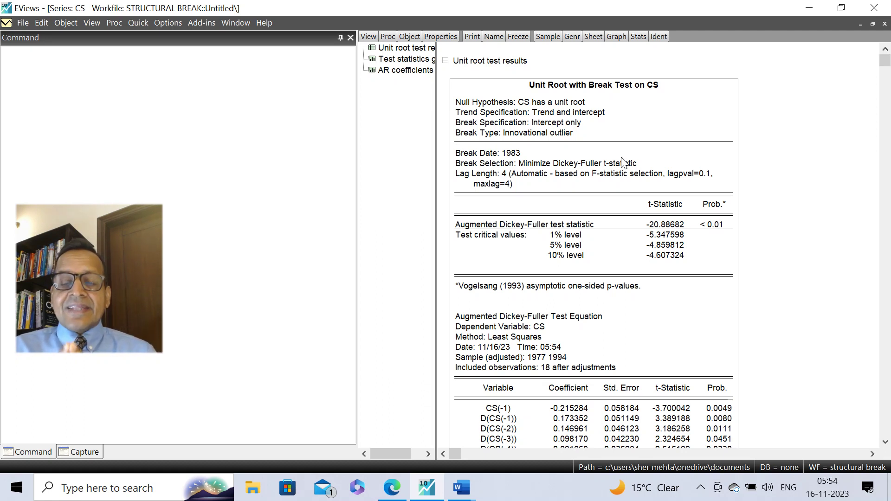
Switch to the Structural Break in Time Series Data document in Word and review its notes on misspecification and causes of structural breaks.
left_click(465, 487)
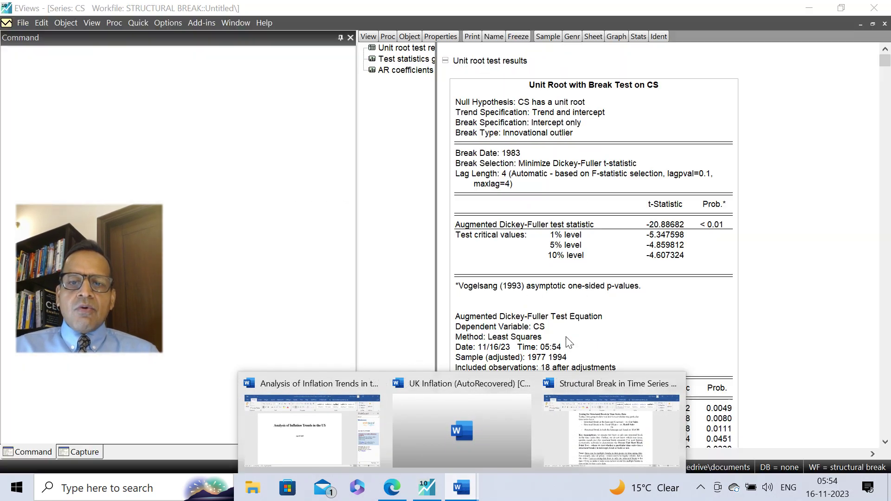
left_click(591, 435)
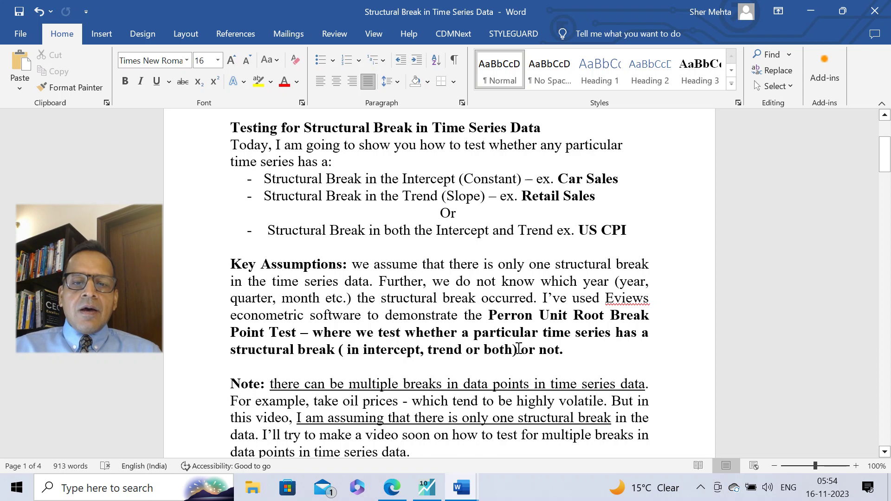
scroll(518, 348, "down", 4)
scroll(519, 348, "down", 8)
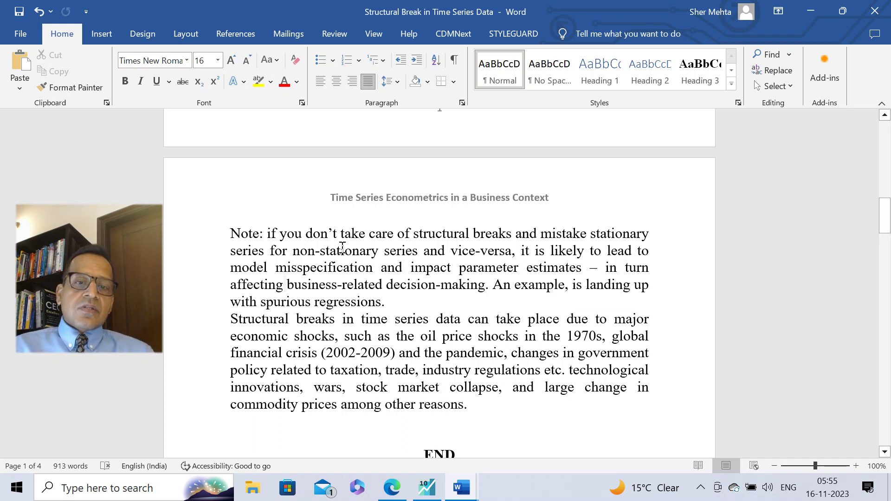
scroll(415, 246, "up", 10)
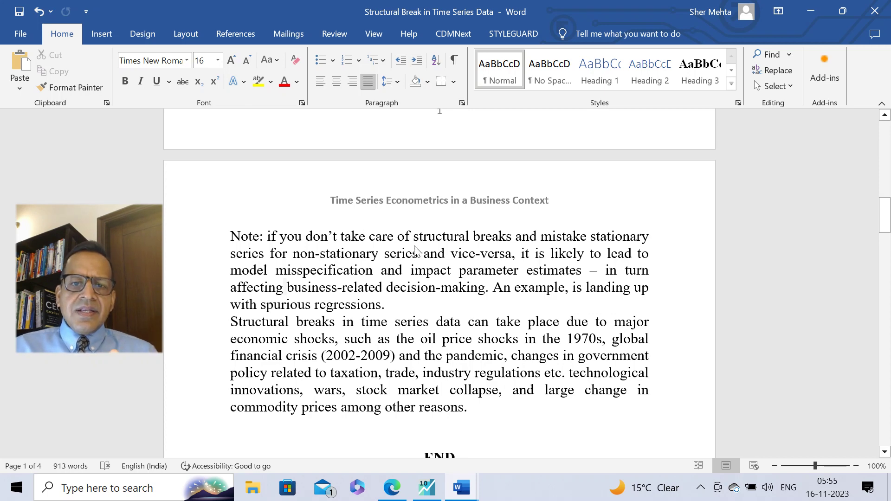
scroll(415, 246, "up", 5)
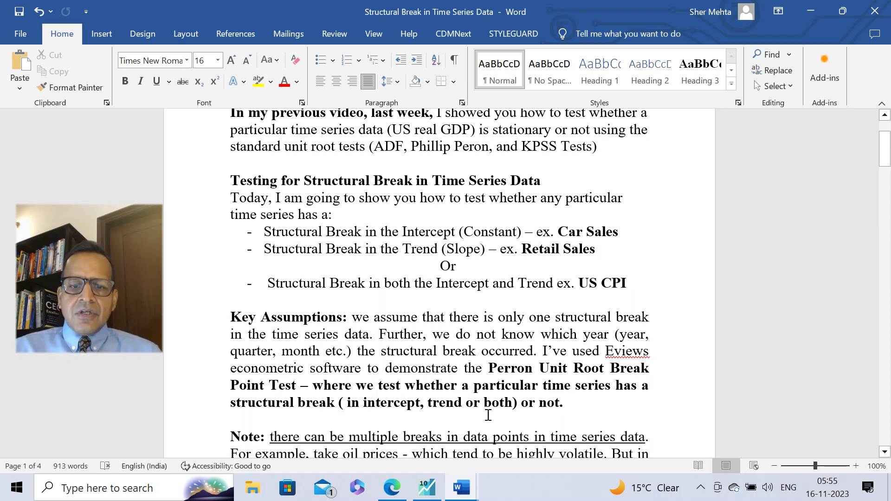
Return to EViews, close the CS series and display the RS series as a spreadsheet.
left_click(426, 488)
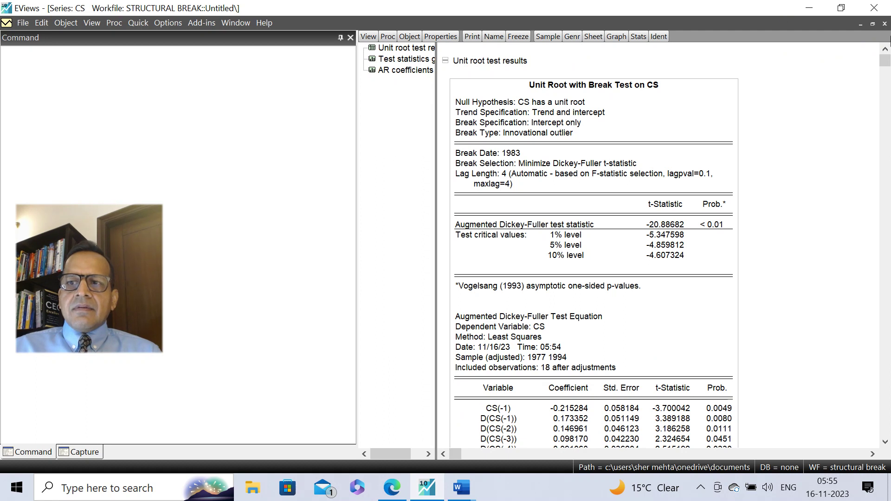
left_click(884, 23)
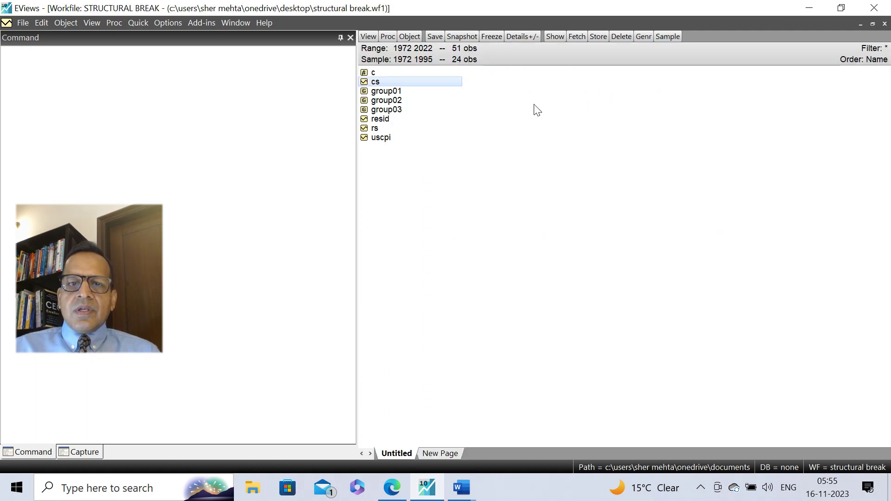
double_click(373, 128)
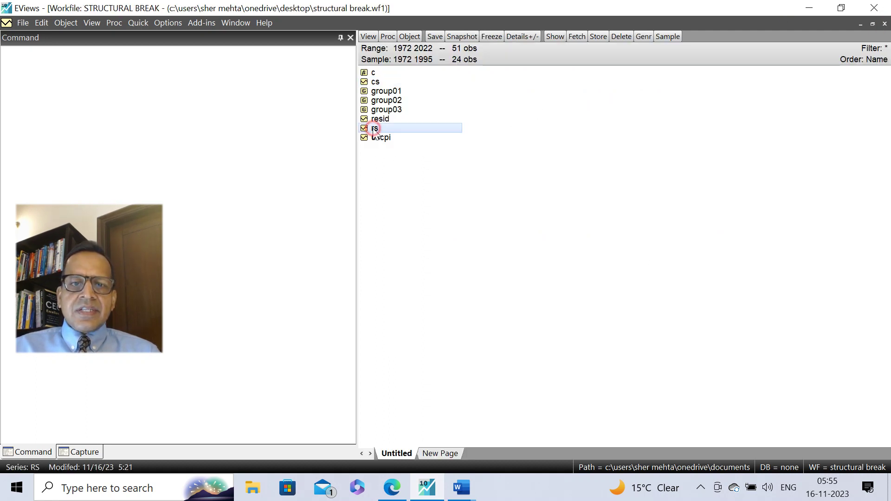
left_click(366, 37)
left_click(377, 49)
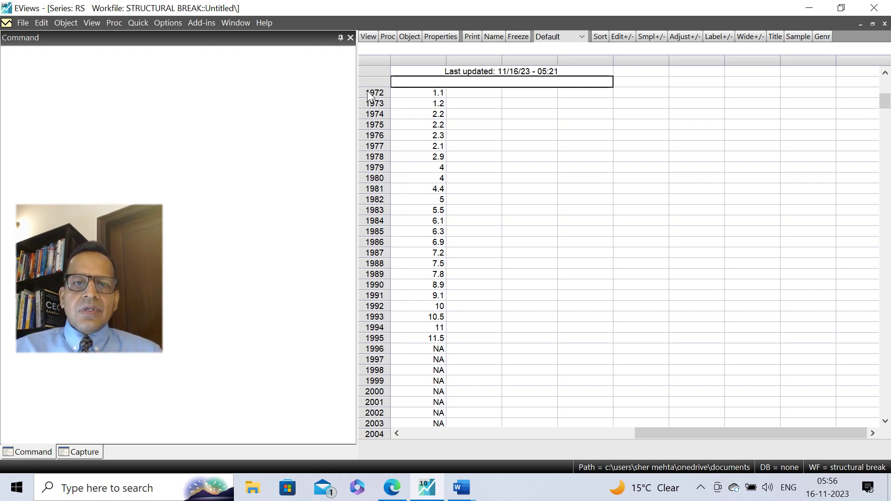
Plot the RS series as a basic Line & Symbol graph of the raw data.
left_click(367, 38)
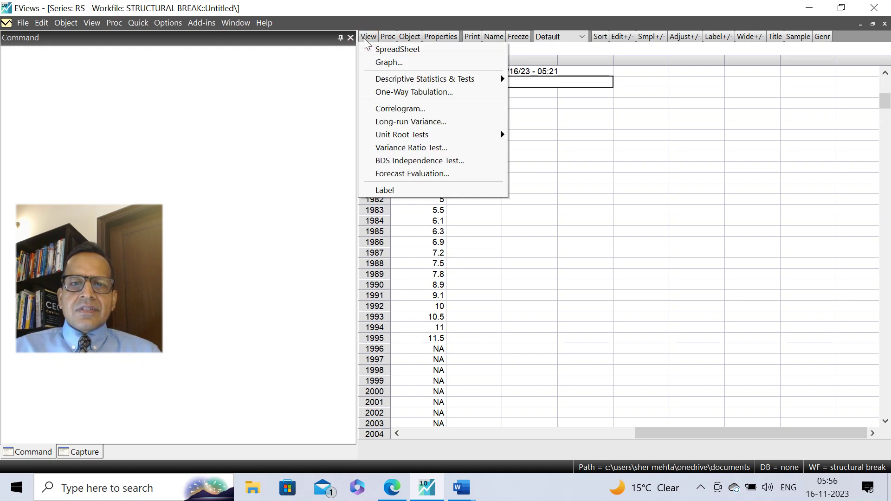
left_click(388, 62)
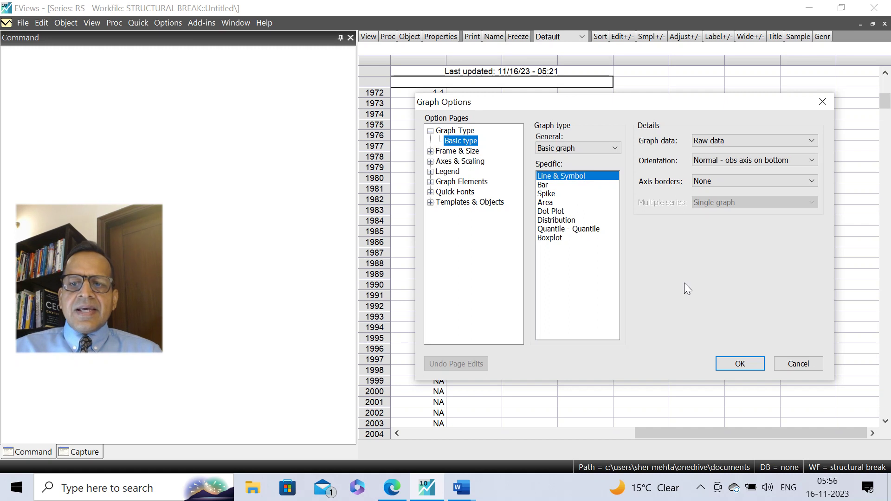
left_click(740, 365)
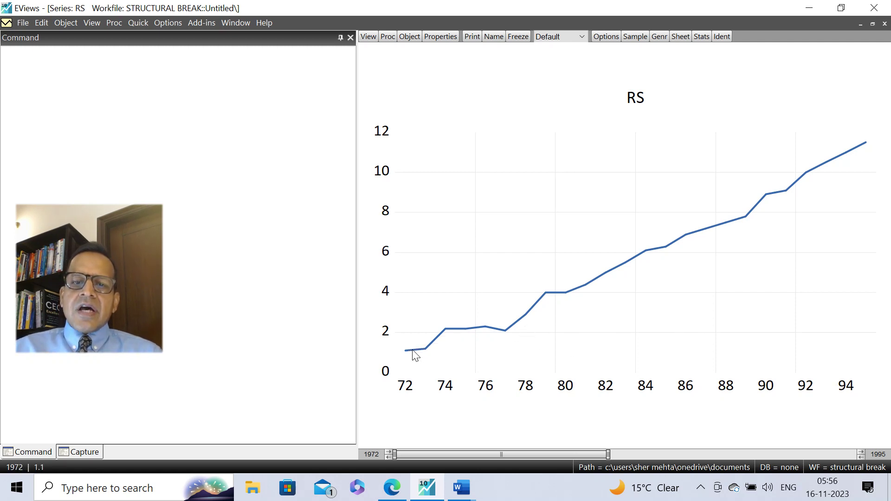
Examine the slope of the RS line over the 1970s for a possible change in trend.
mouse_move(415, 353)
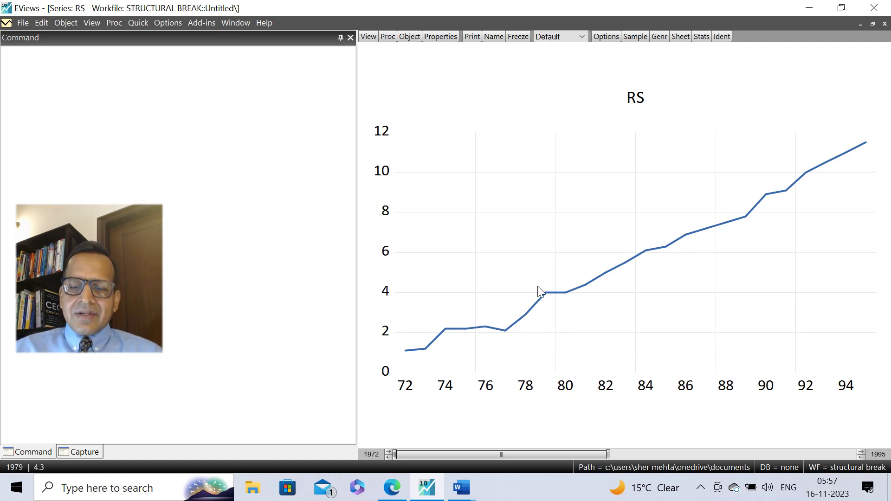
mouse_move(540, 291)
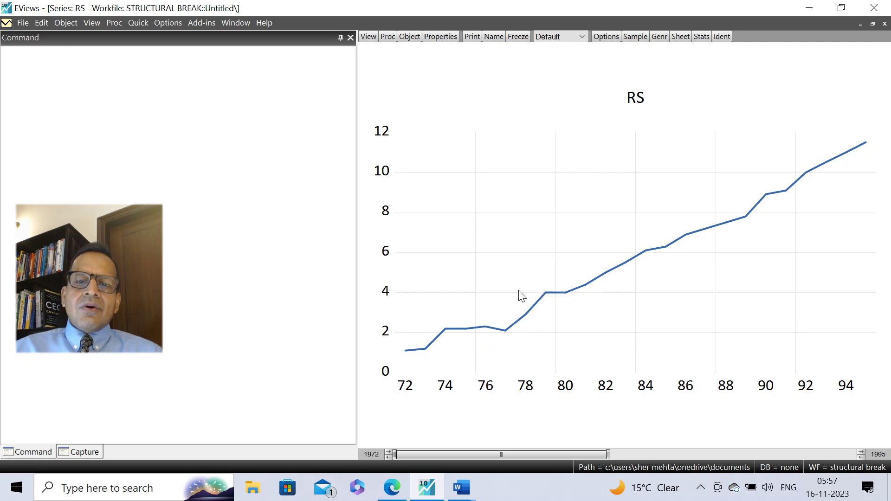
mouse_move(442, 355)
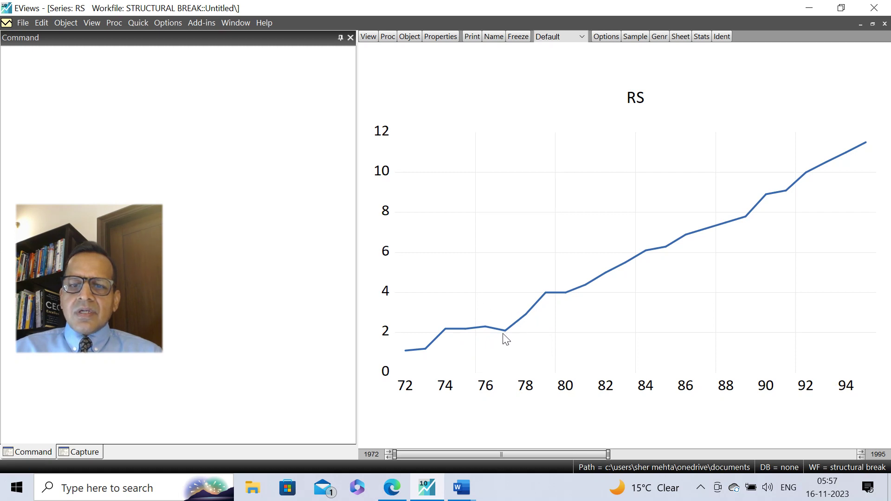
mouse_move(509, 340)
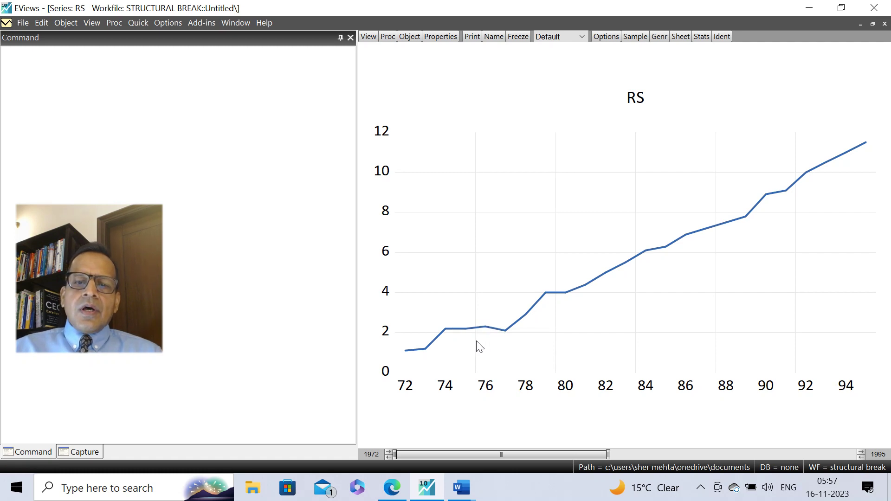
mouse_move(480, 347)
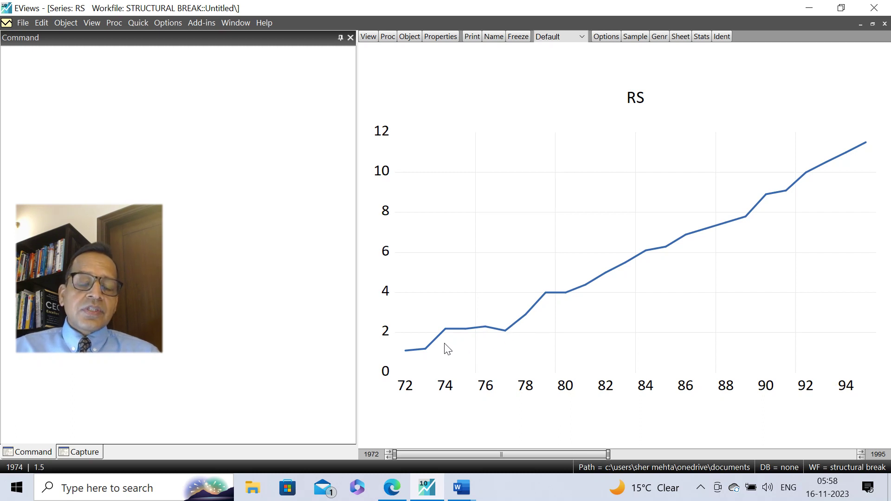
mouse_move(445, 344)
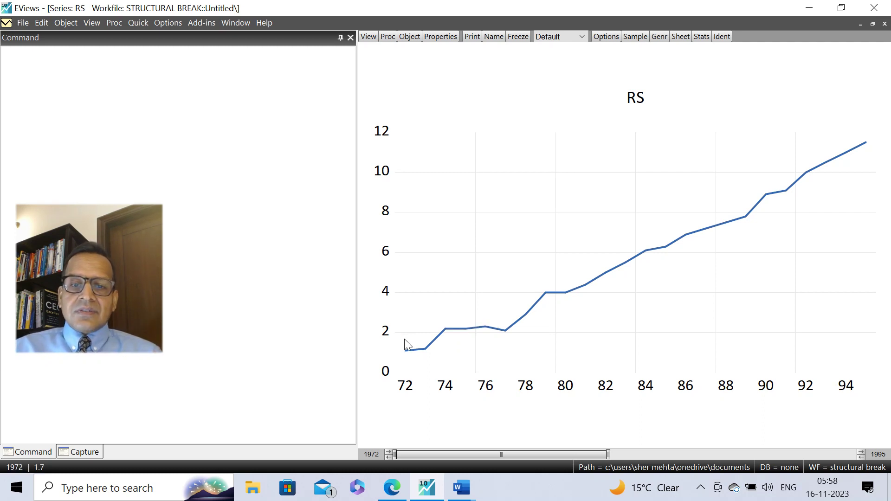
mouse_move(414, 358)
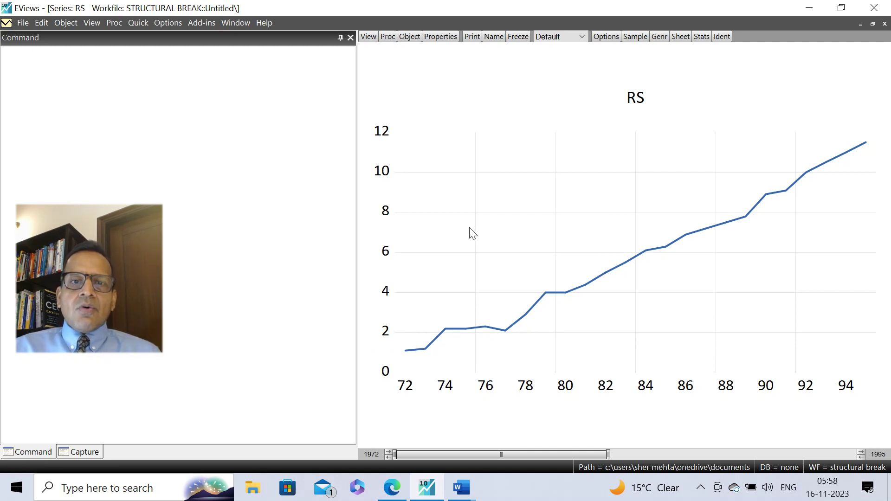
Start a breakpoint unit root test on the RS series with a trend-and-intercept basic specification and a break in trend only.
left_click(367, 37)
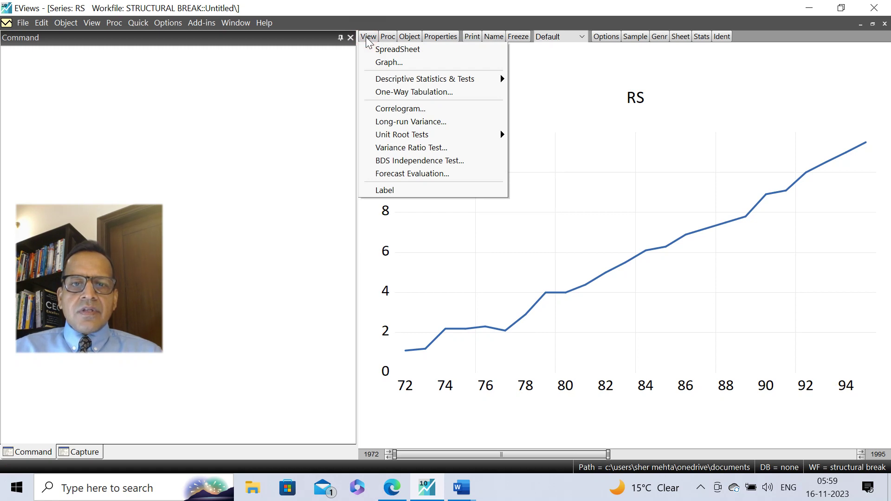
mouse_move(413, 135)
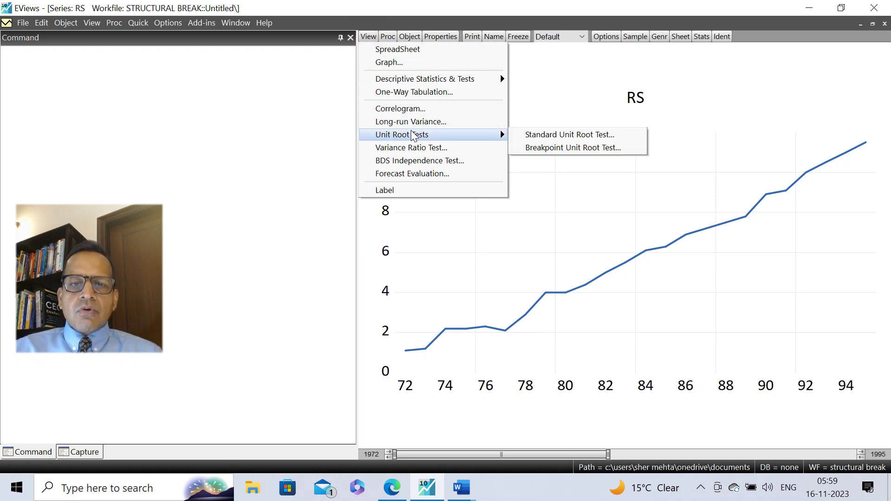
left_click(537, 149)
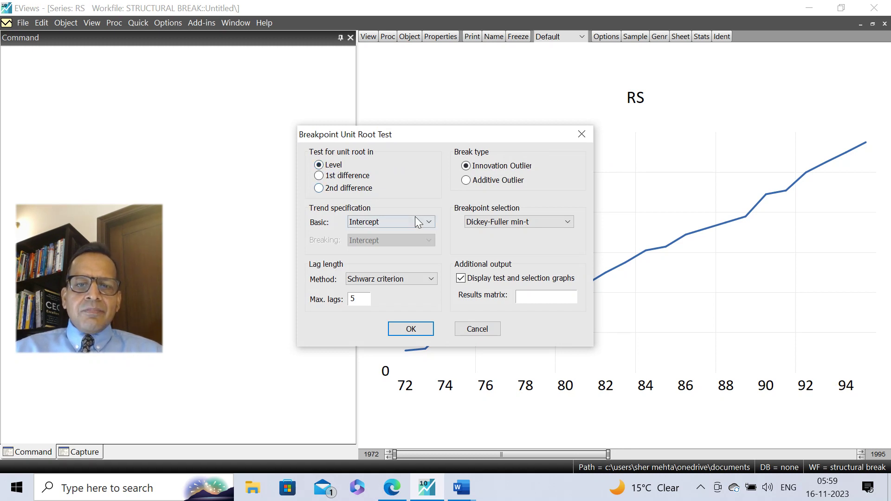
left_click(430, 222)
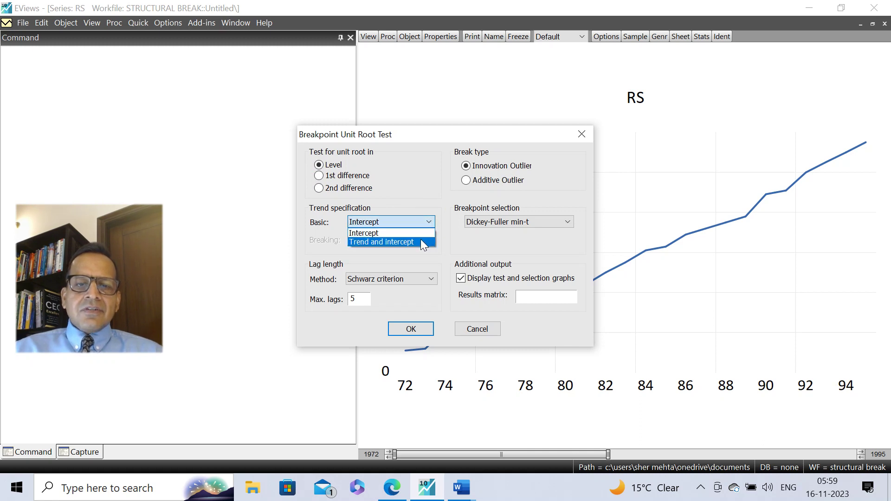
left_click(421, 242)
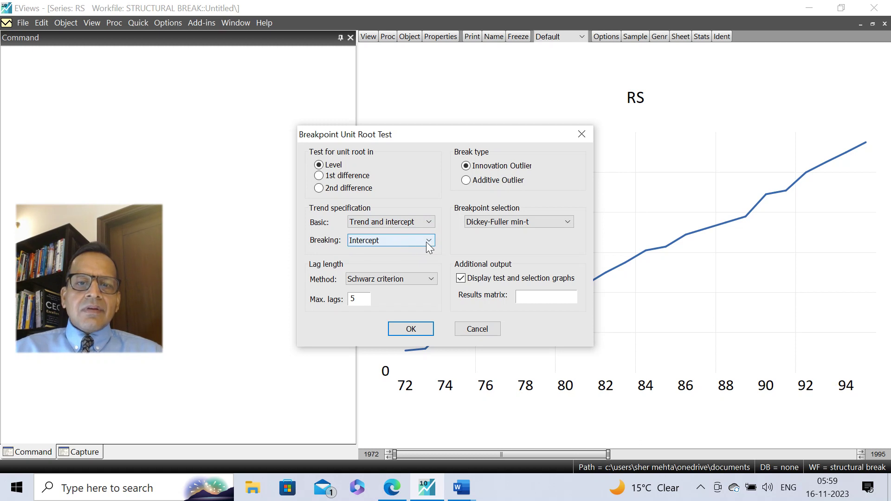
left_click(427, 244)
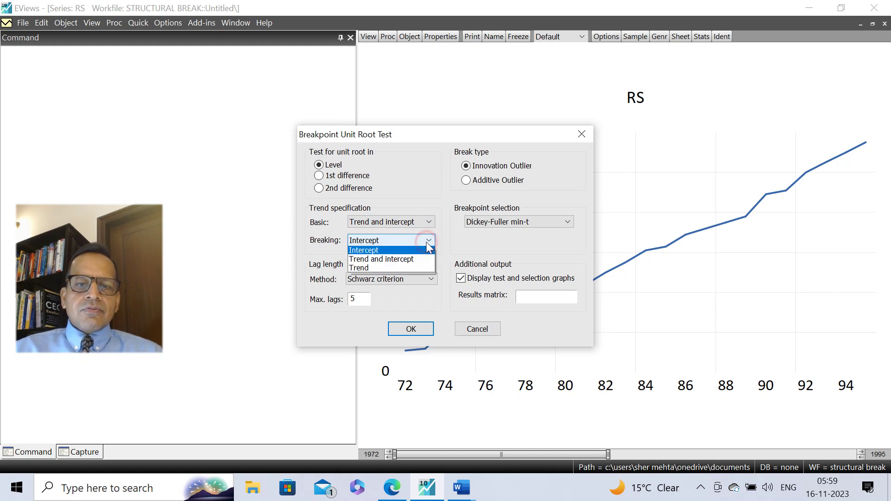
left_click(365, 270)
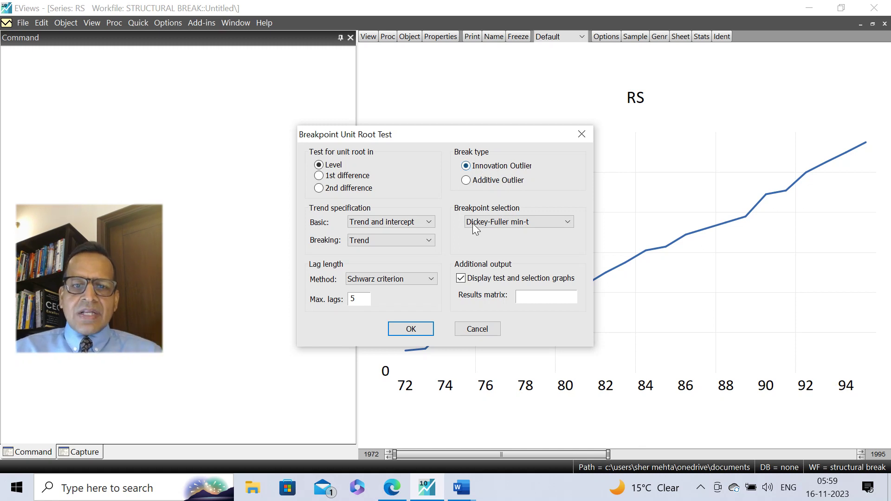
Choose the F-statistic method for lag length, keep the breaking specification at Trend, and run the RS test.
left_click(430, 280)
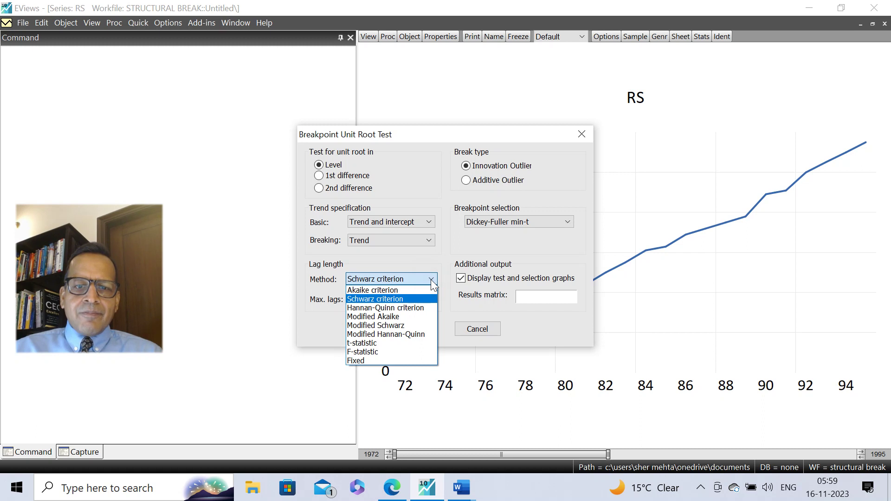
left_click(377, 349)
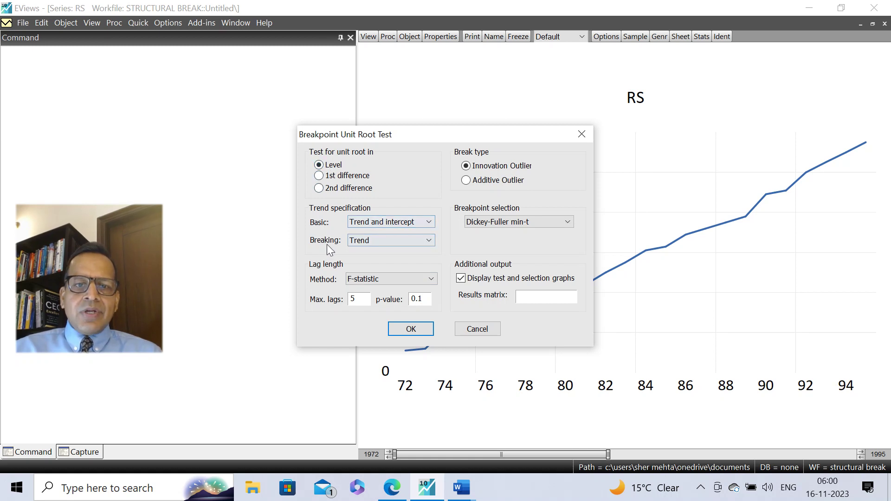
left_click(430, 239)
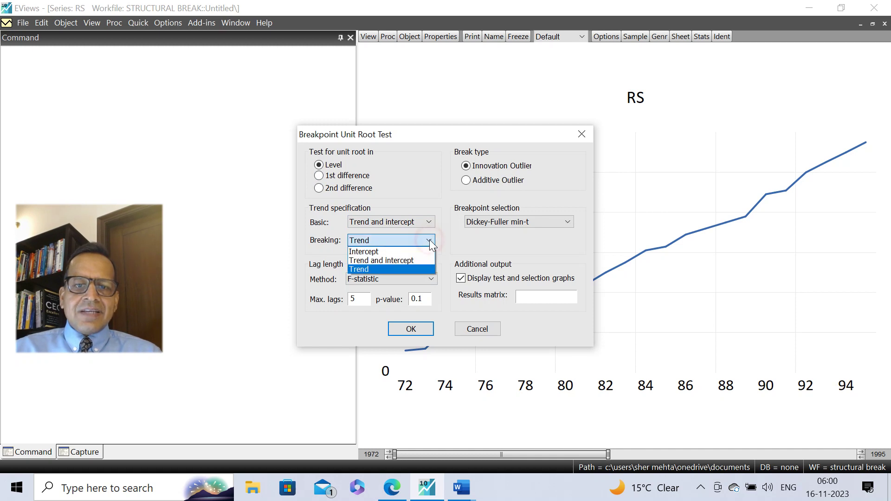
left_click(396, 269)
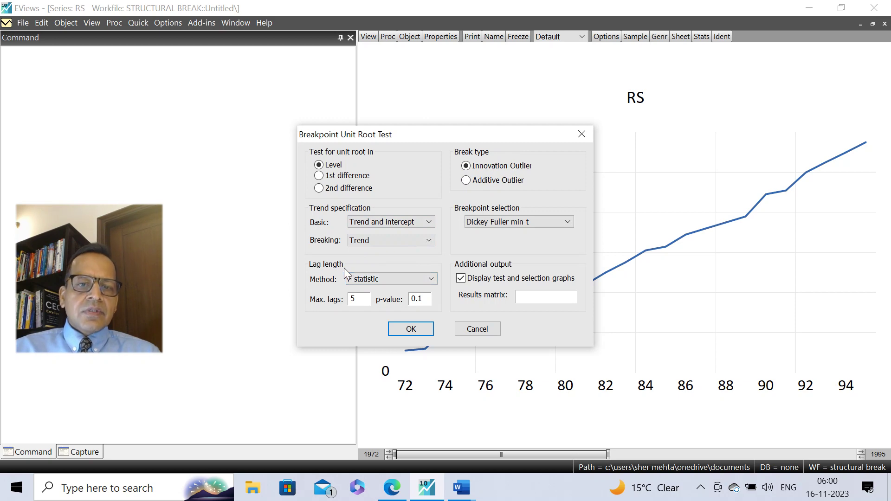
left_click(408, 330)
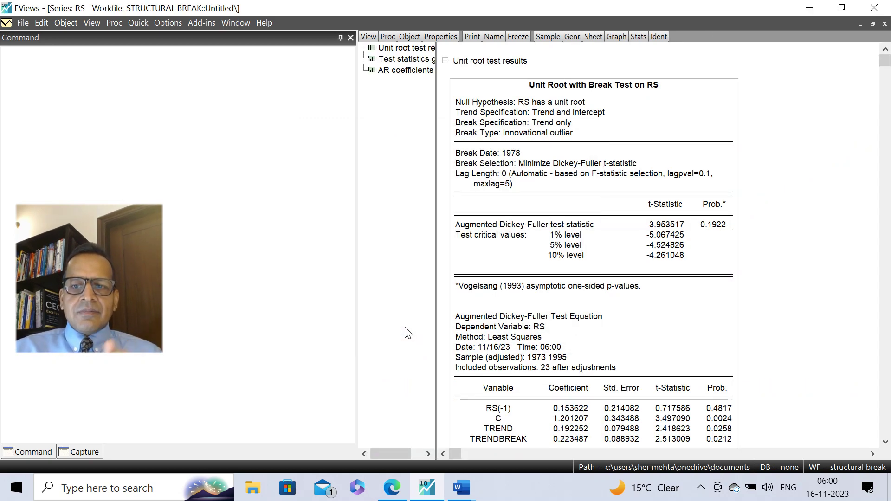
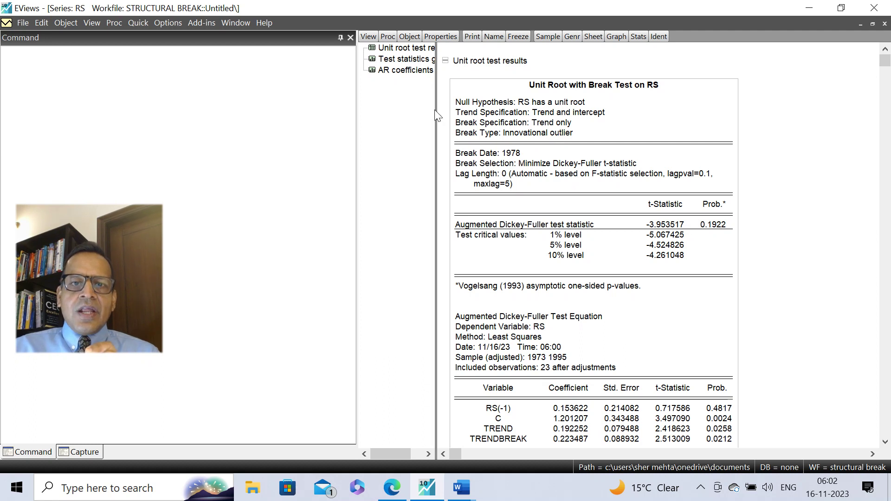
Examine the Dickey-Fuller t-statistics graph for the RS break date and return to the unit root test results table.
left_click(389, 59)
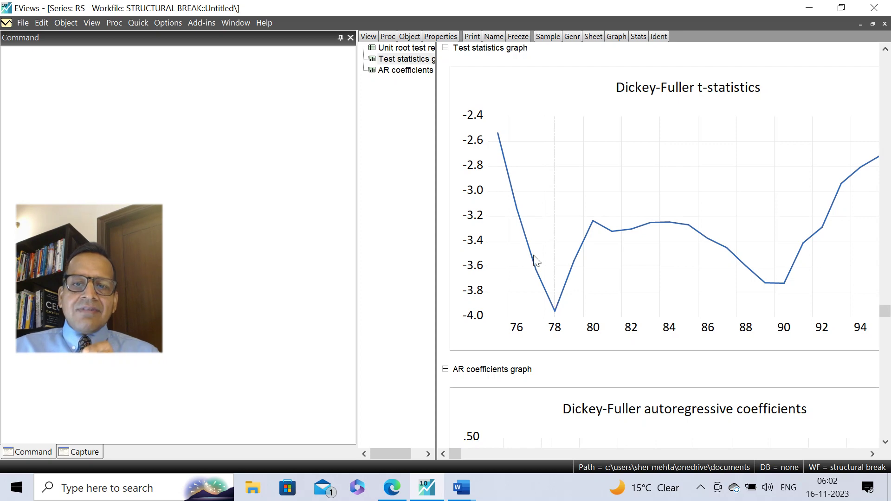
left_click(402, 49)
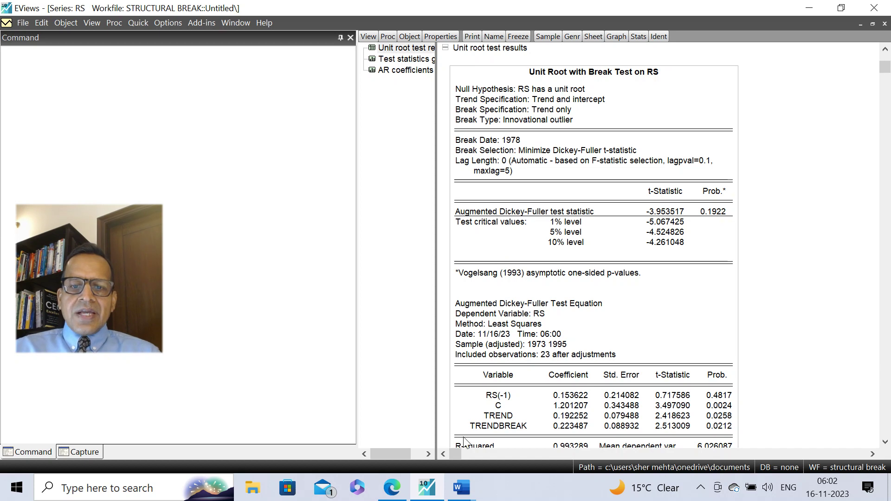
Switch to the Structural Break in Time Series Data document in Word and review its key assumptions, common tests and three break types.
left_click(465, 490)
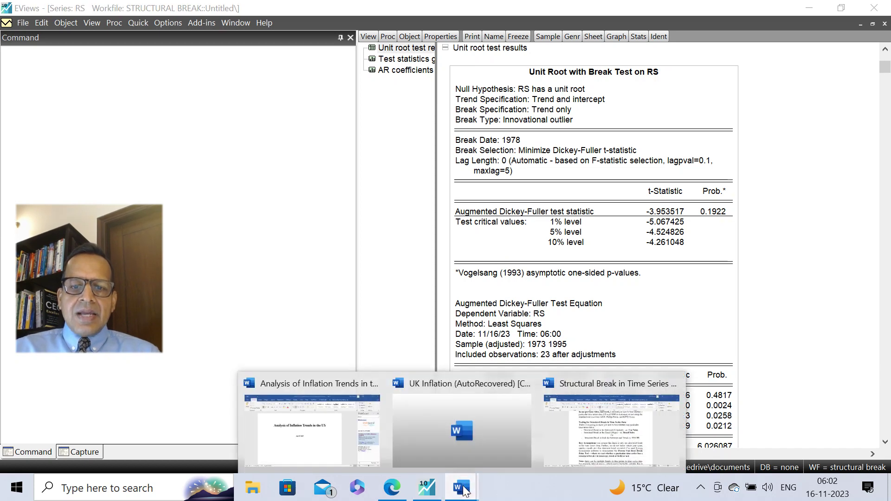
mouse_move(590, 444)
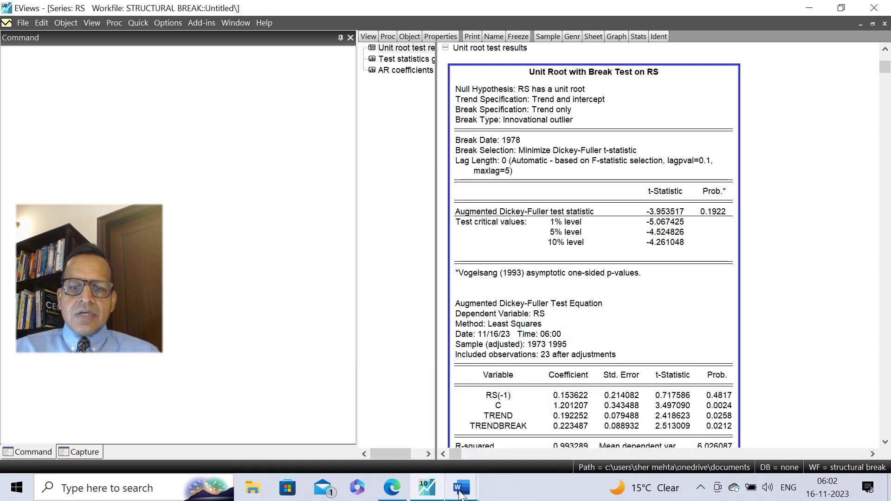
mouse_move(459, 492)
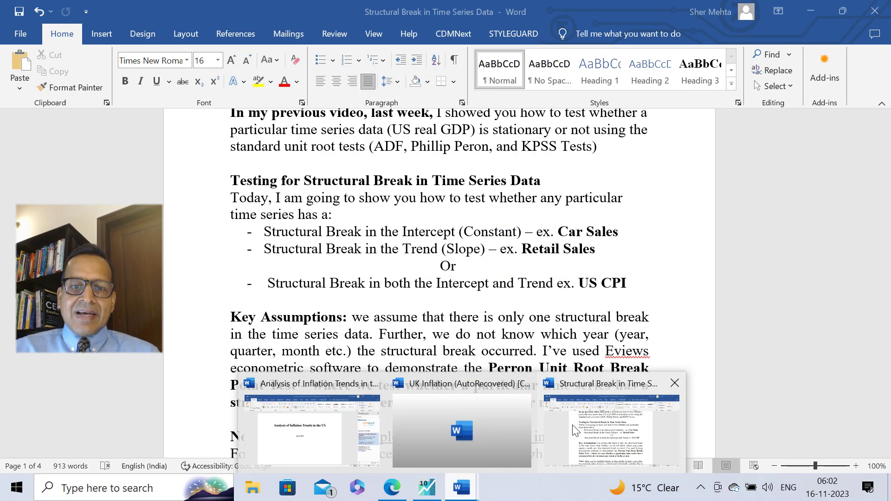
left_click(576, 431)
scroll(559, 367, "down", 5)
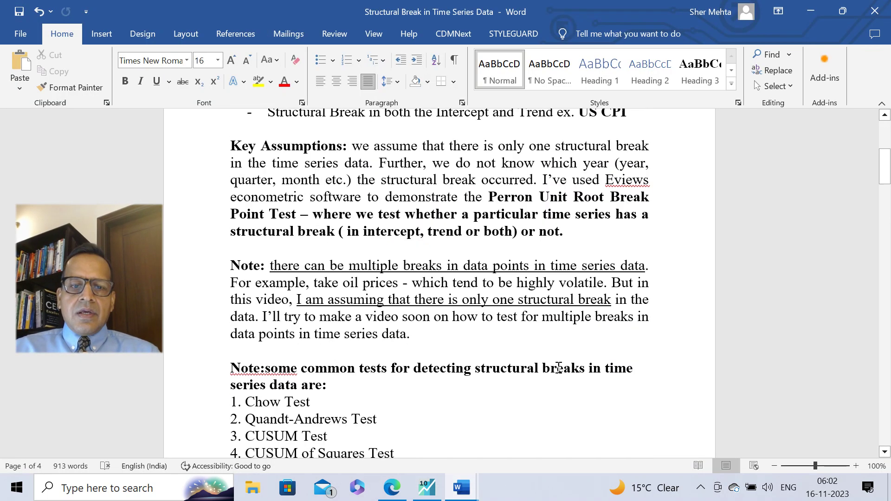
scroll(558, 368, "down", 1)
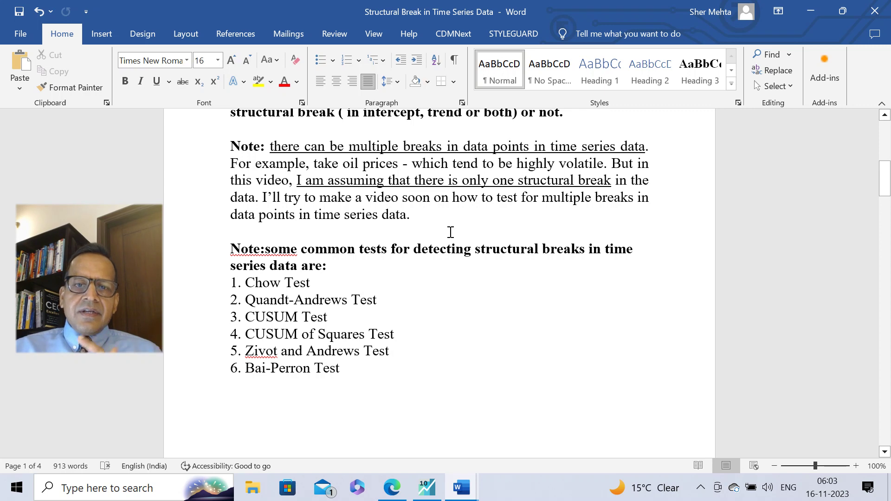
scroll(450, 232, "up", 4)
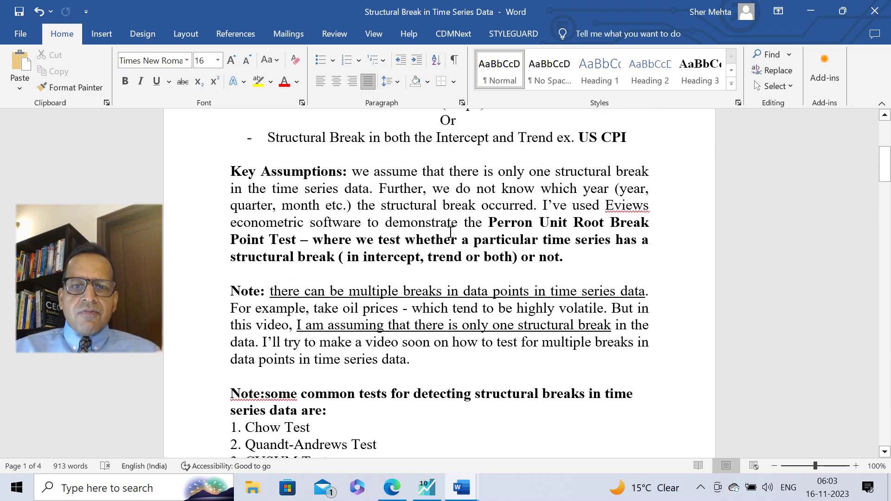
scroll(450, 232, "up", 2)
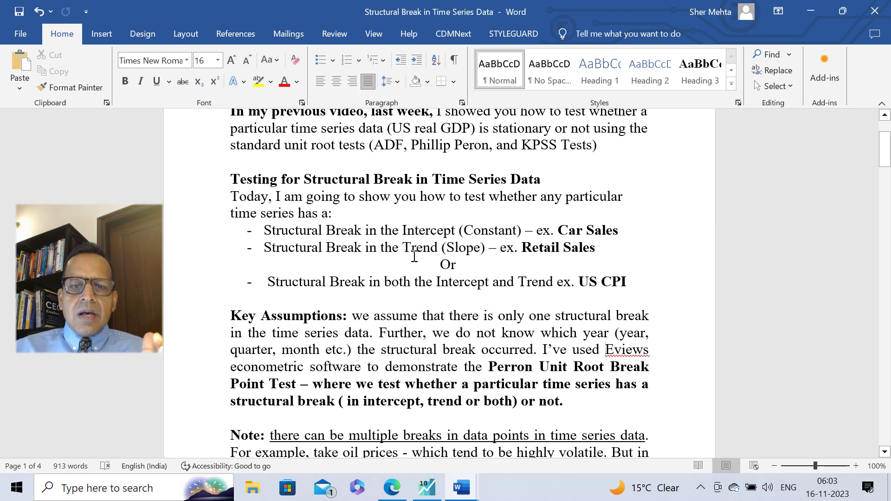
scroll(427, 275, "up", 1)
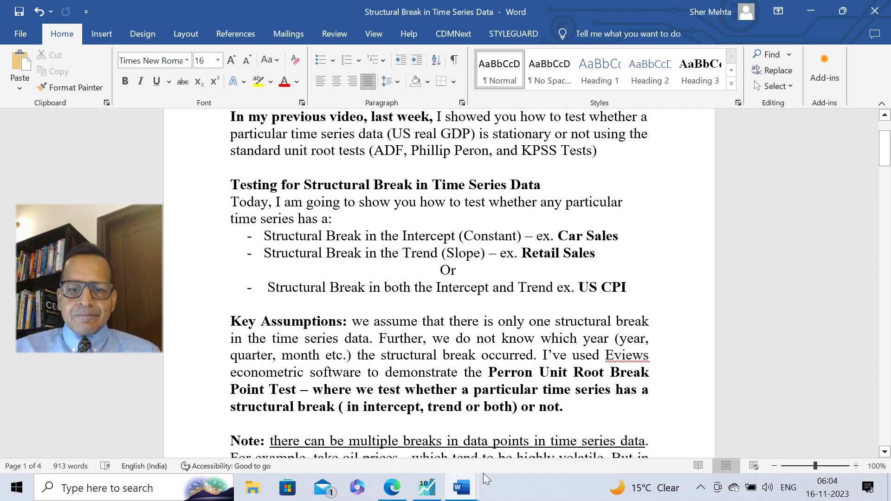
Return to EViews, close the RS series and open the USCPI series.
left_click(435, 494)
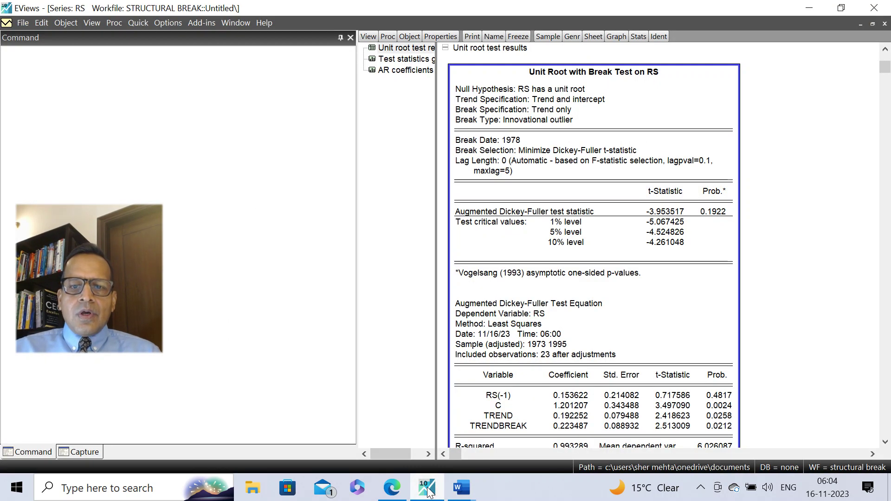
left_click(884, 24)
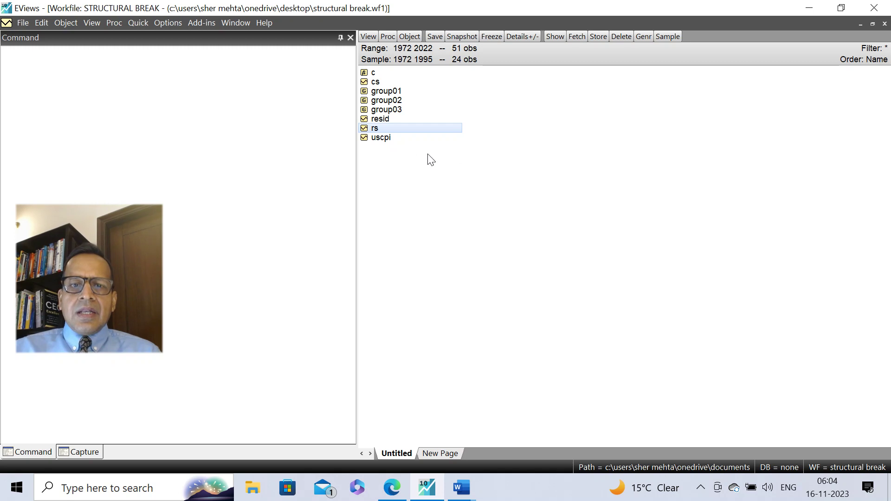
double_click(377, 138)
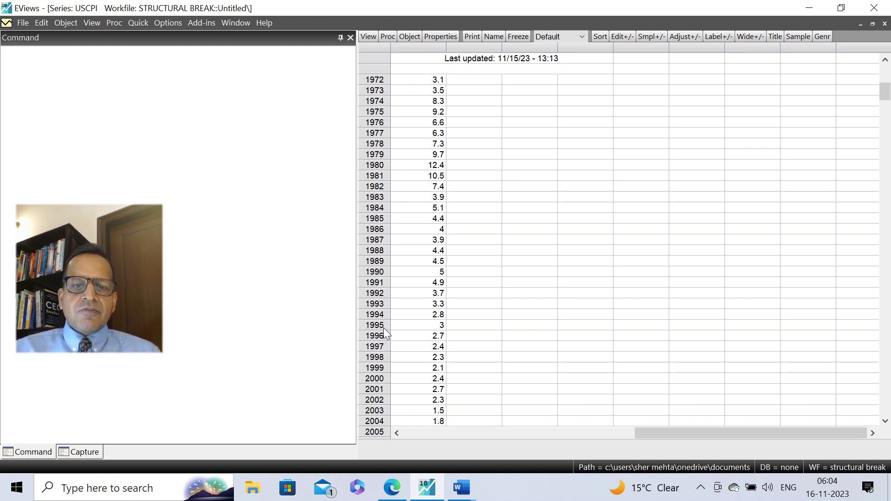
Plot the USCPI series as a basic Line & Symbol graph of the raw data.
left_click(367, 37)
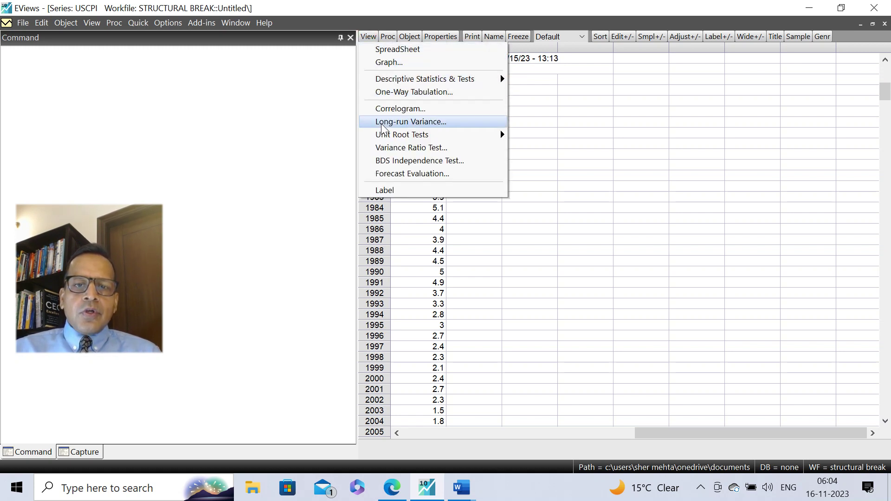
mouse_move(392, 138)
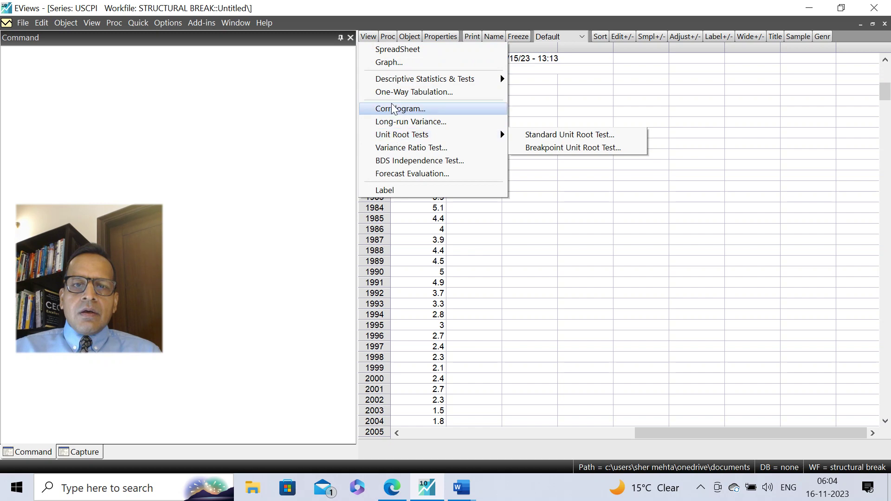
left_click(385, 63)
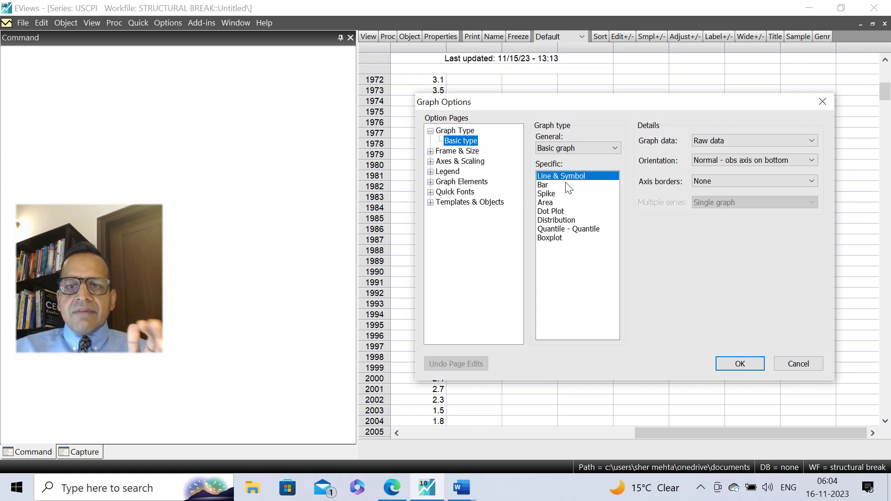
left_click(740, 364)
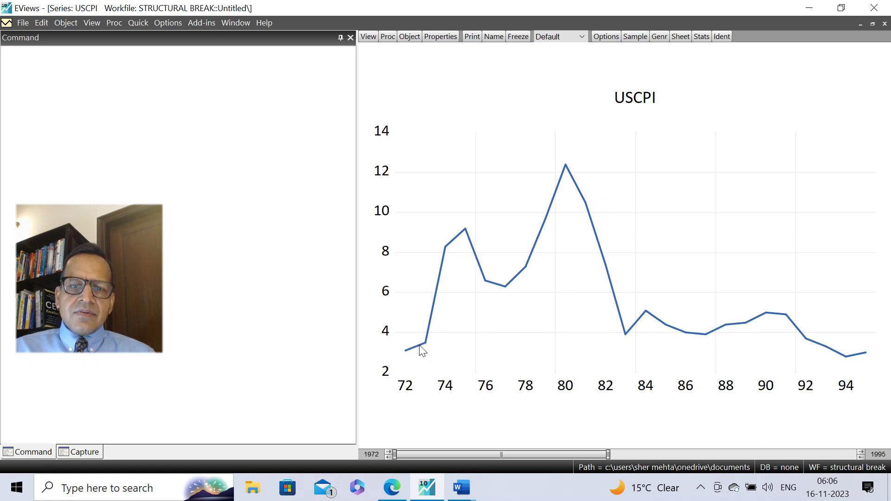
Set up a breakpoint unit root test in level on the USCPI series, with Trend and intercept for both the basic and breaking specifications.
mouse_move(426, 346)
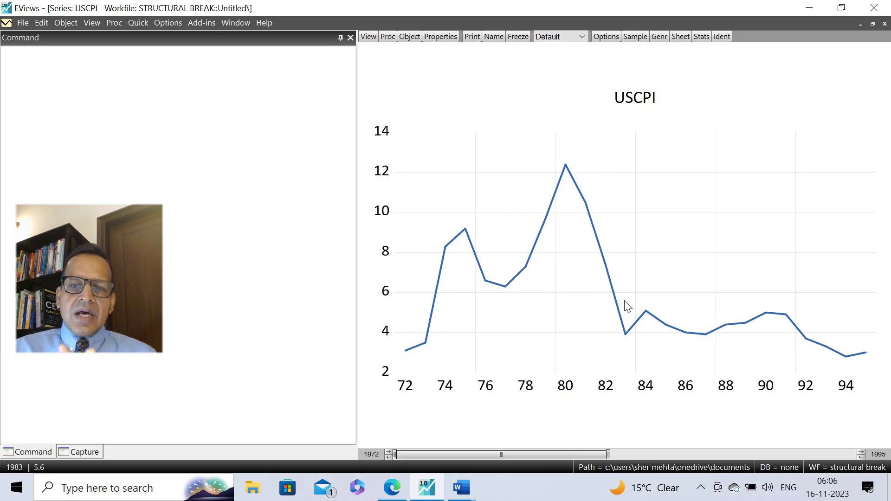
mouse_move(629, 291)
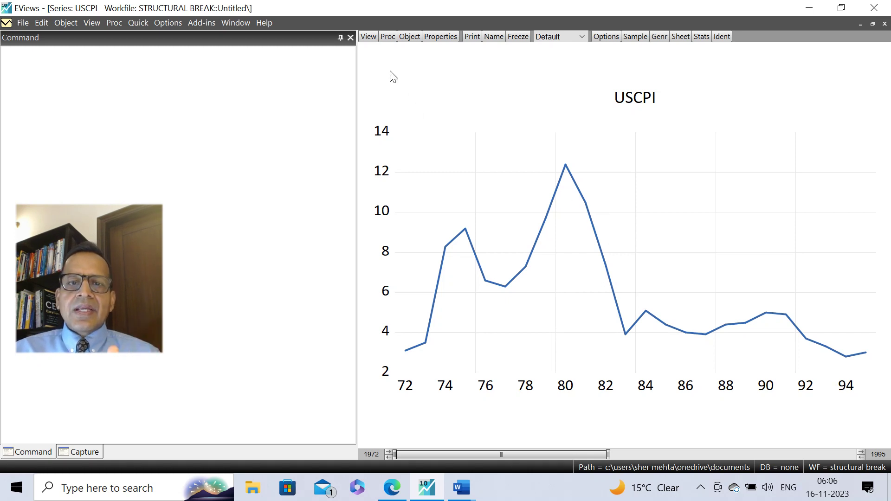
left_click(369, 37)
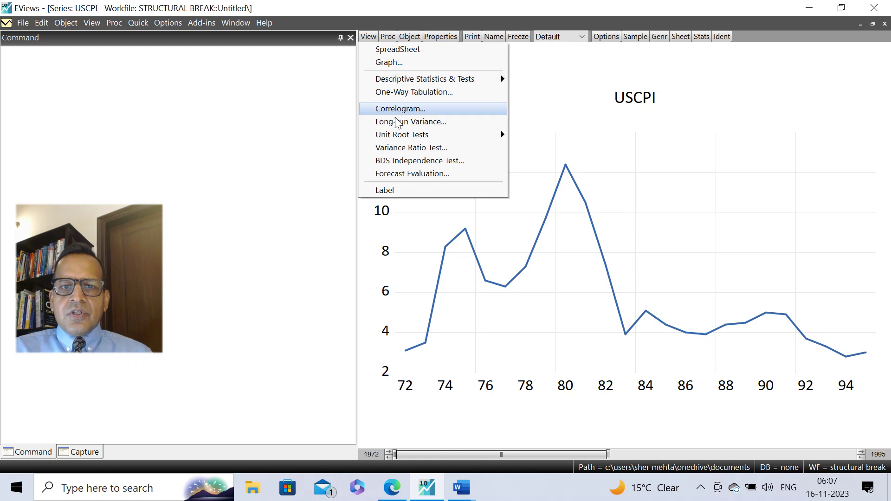
mouse_move(464, 139)
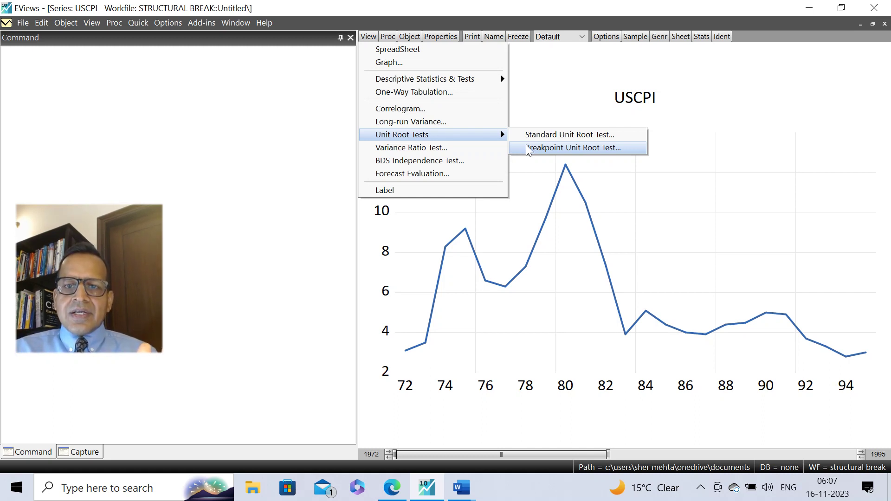
left_click(536, 152)
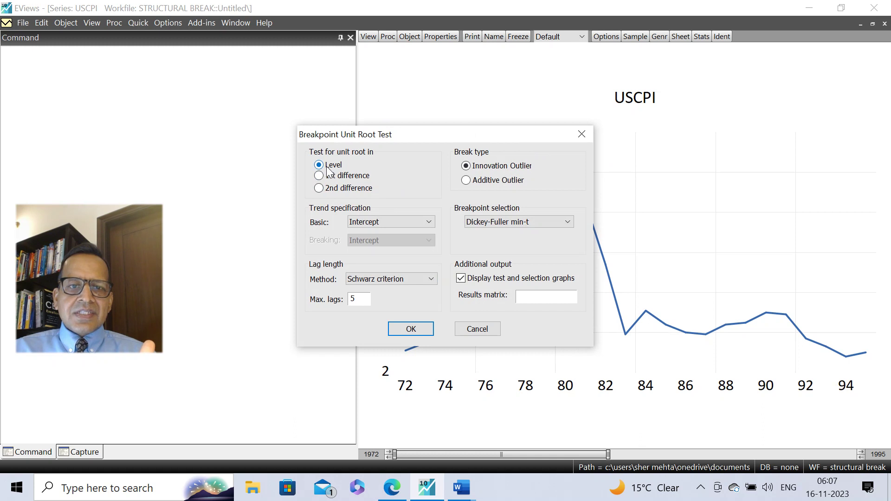
left_click(428, 223)
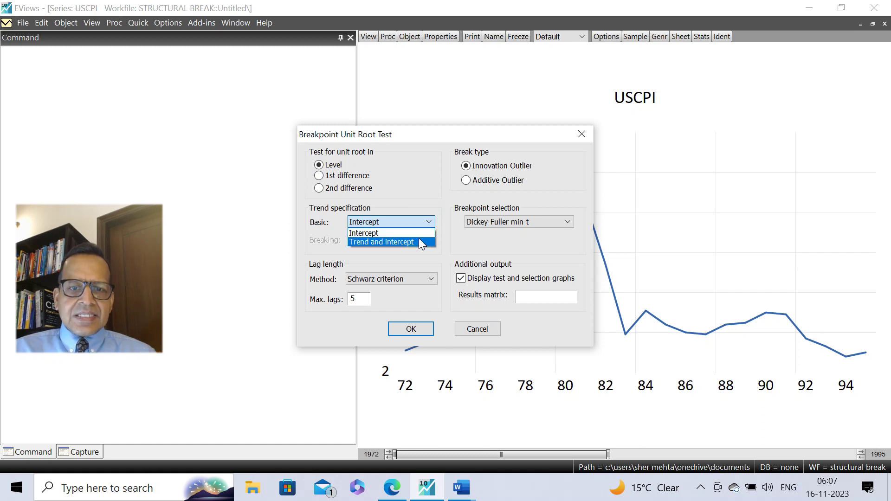
left_click(419, 239)
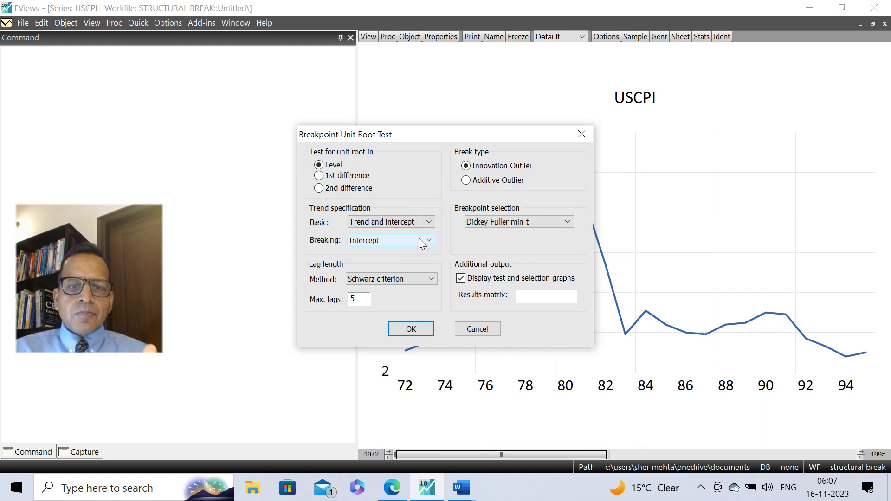
left_click(429, 240)
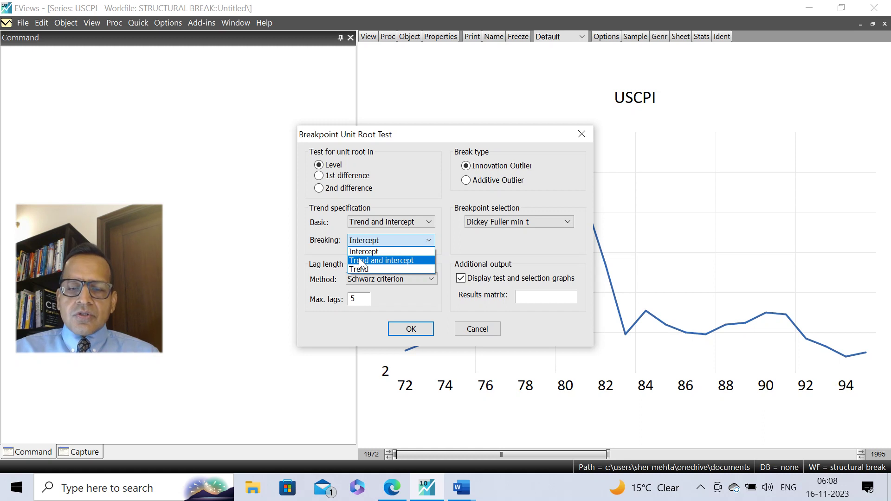
left_click(361, 261)
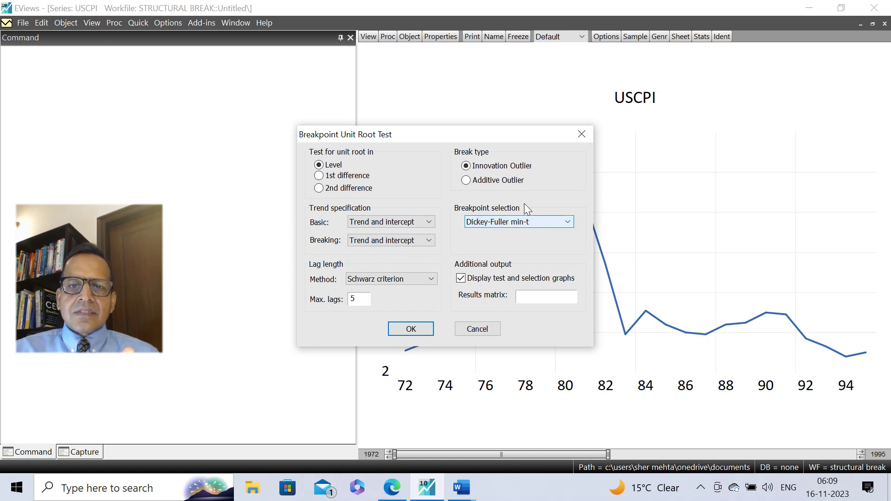
Choose F-statistic as the lag length method and run the breakpoint unit root test on USCPI.
left_click(431, 278)
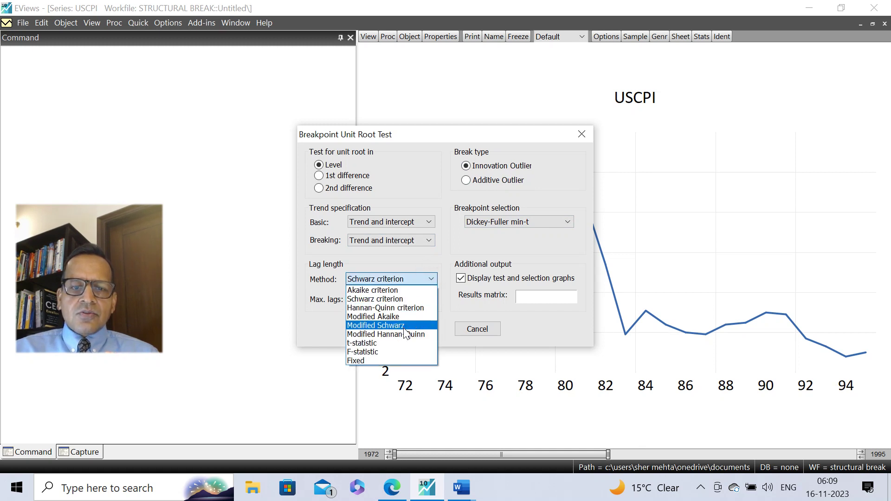
left_click(391, 352)
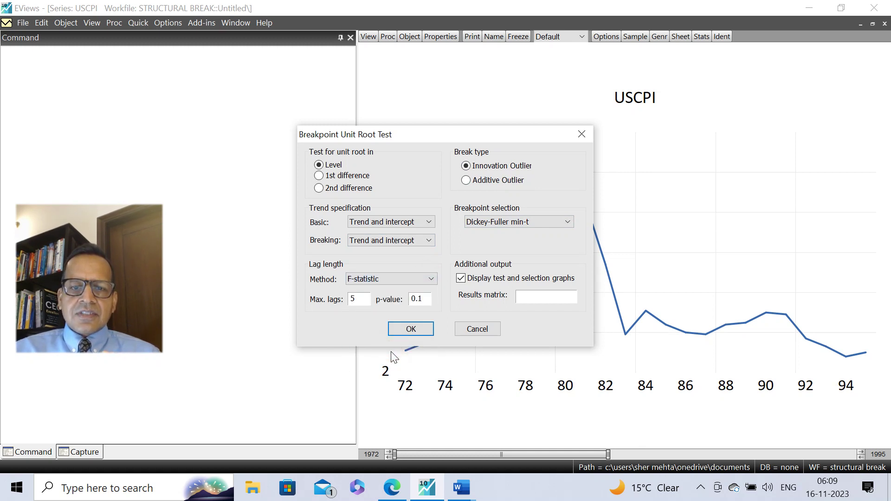
left_click(412, 330)
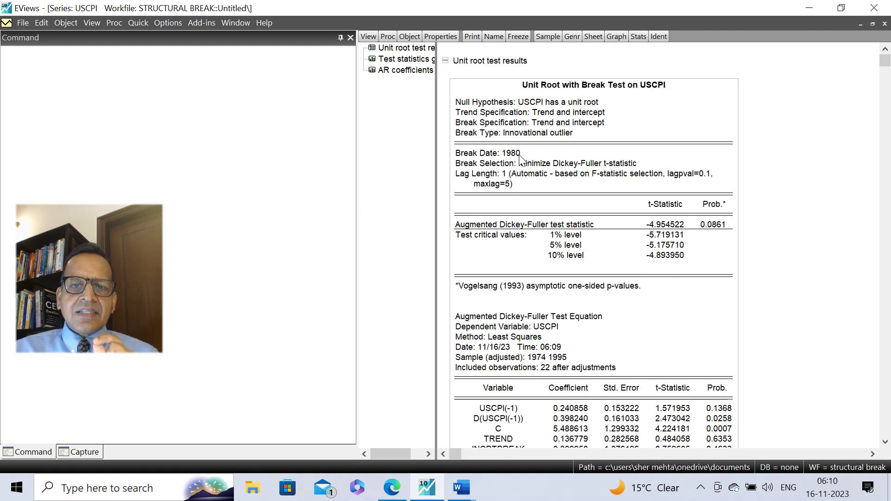
Examine the Dickey-Fuller t-statistics graph for the USCPI break date and return to the unit root test results table.
left_click(397, 61)
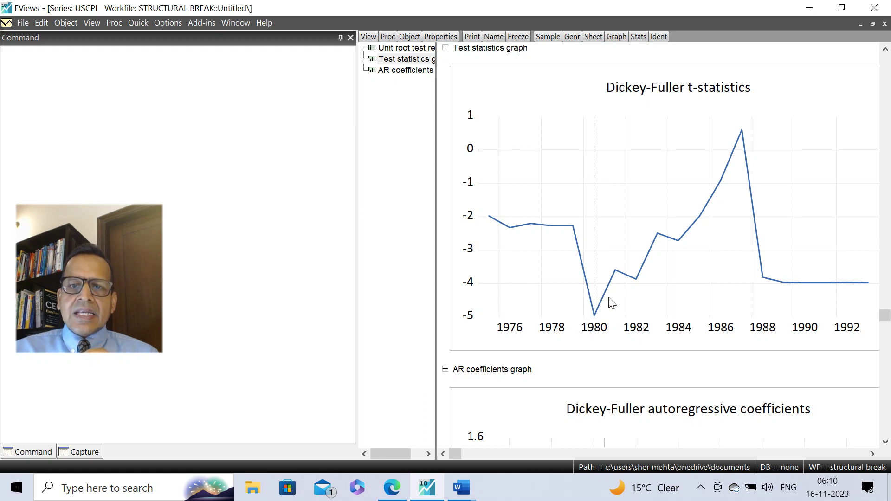
left_click(392, 50)
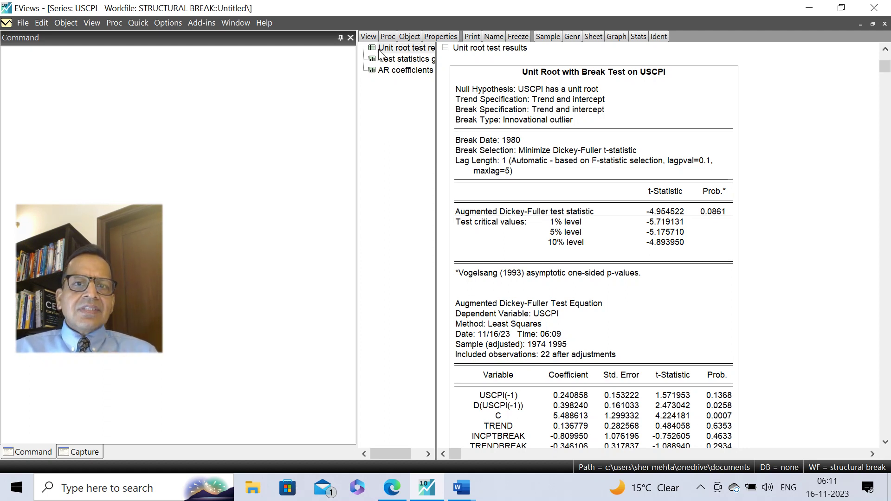
Switch USCPI back to its spreadsheet, replot it as a basic Line & Symbol graph of the raw data and examine the curve.
left_click(369, 37)
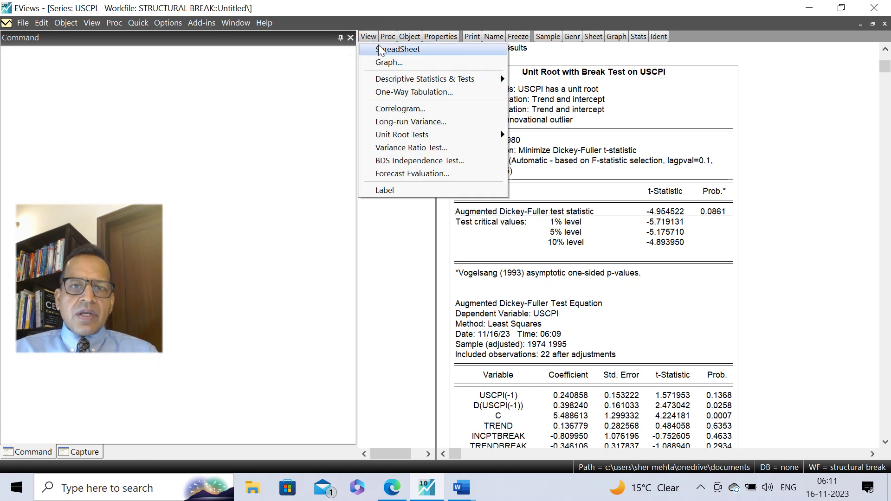
left_click(379, 47)
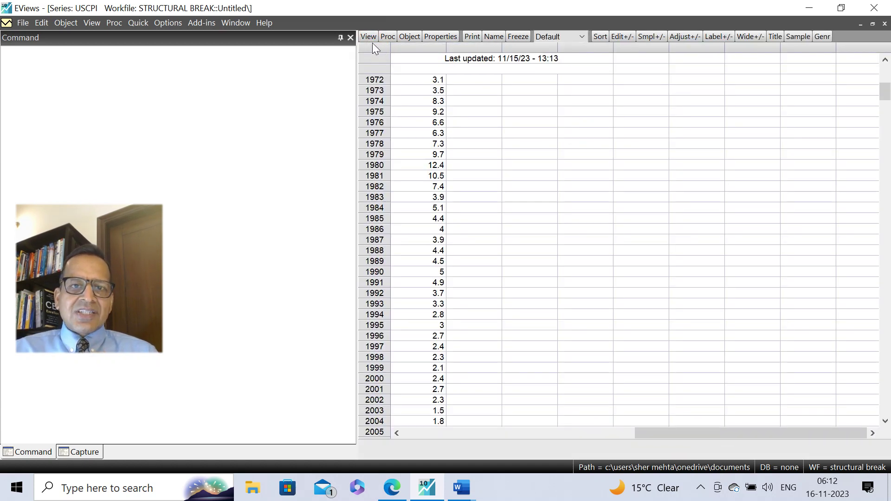
left_click(369, 37)
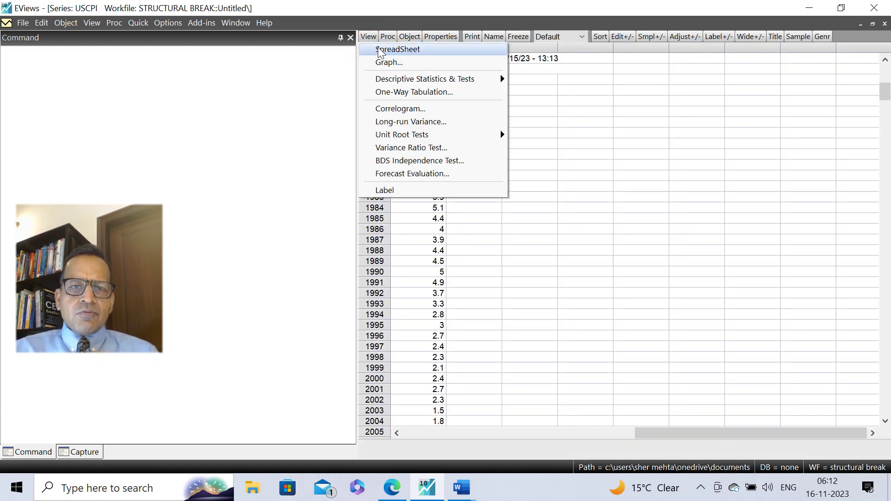
left_click(381, 50)
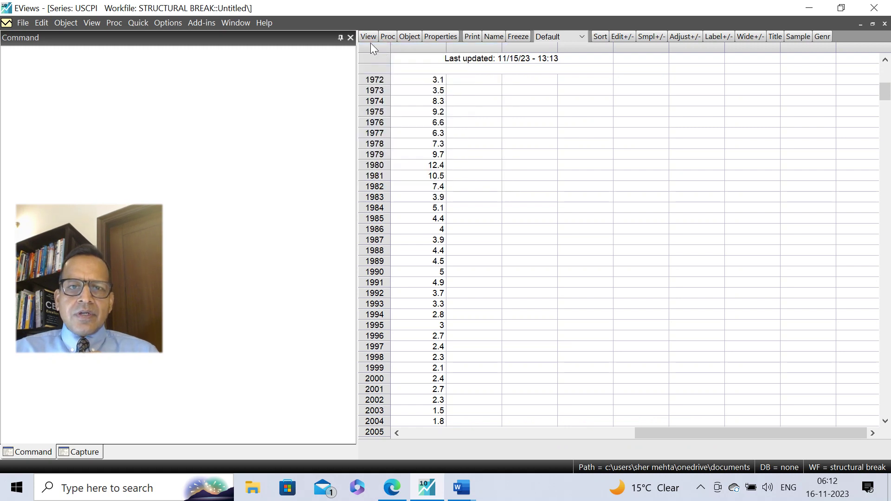
left_click(369, 38)
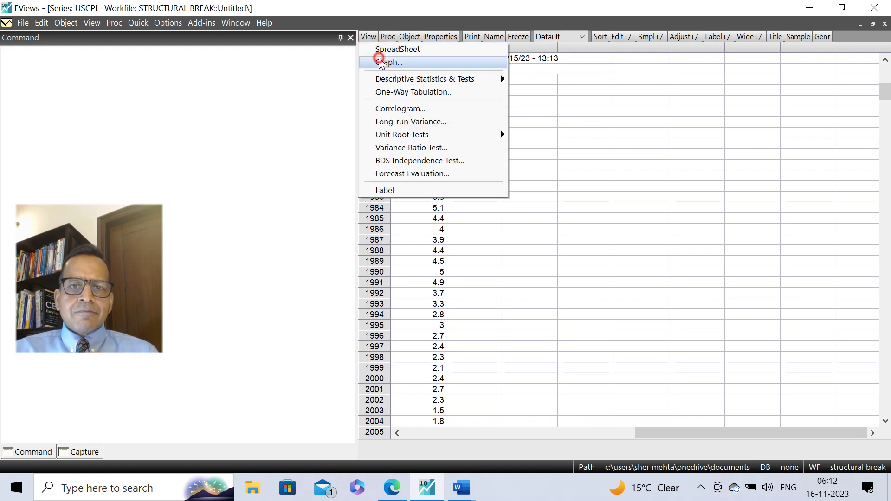
left_click(378, 60)
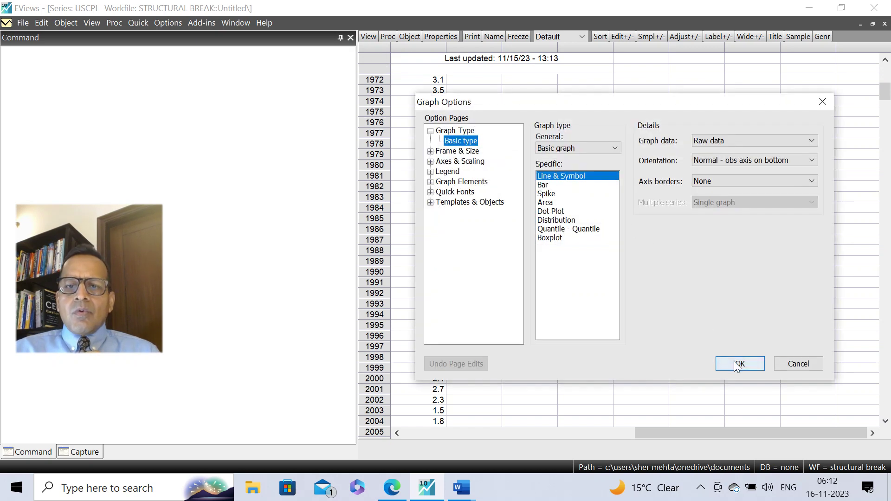
left_click(734, 360)
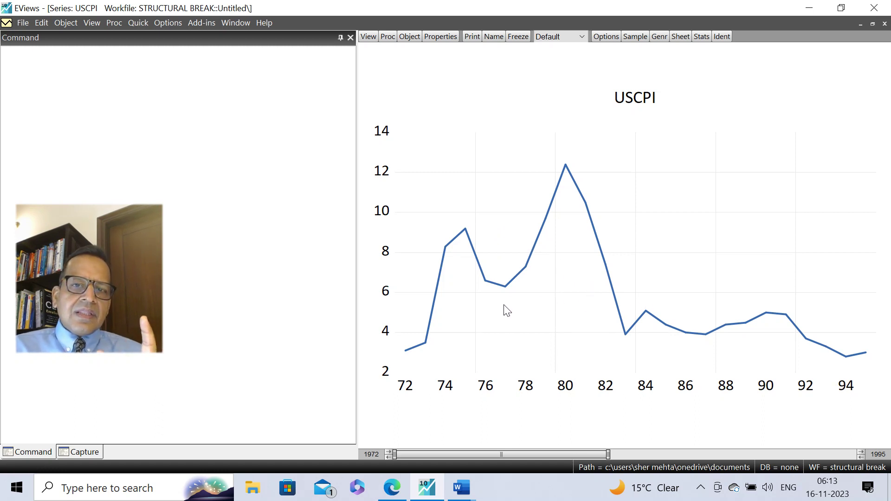
mouse_move(504, 306)
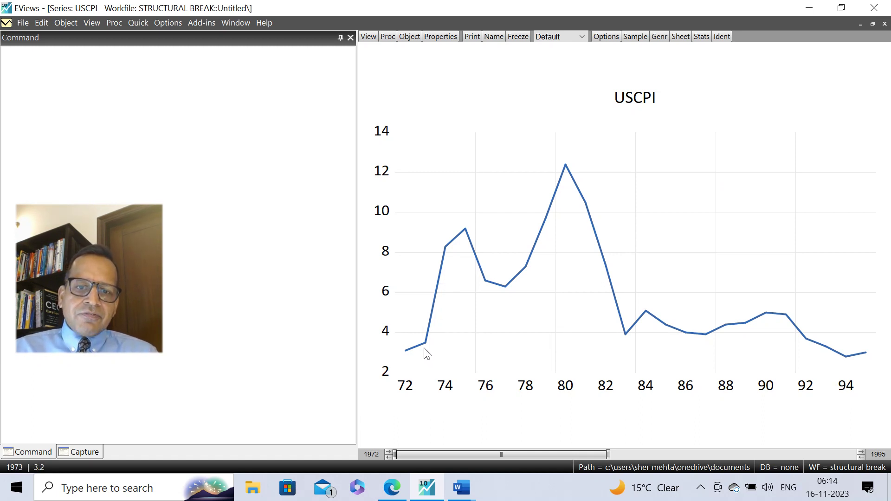
mouse_move(427, 354)
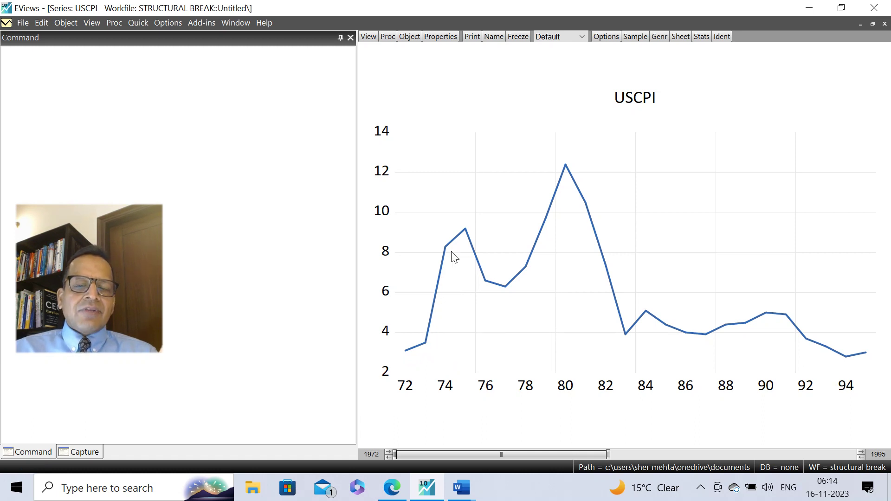
mouse_move(454, 259)
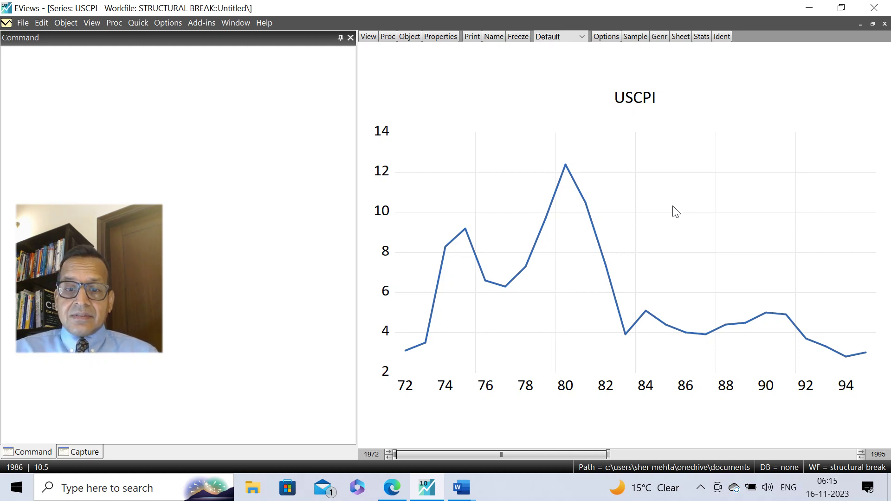
Switch to the Structural Break in Time Series Data document in Word and review its break types, key assumptions and common tests.
left_click(462, 490)
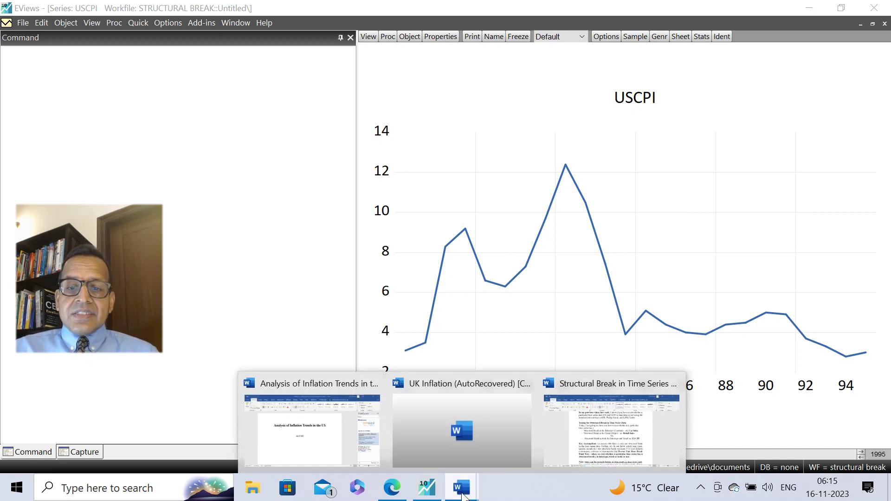
left_click(578, 443)
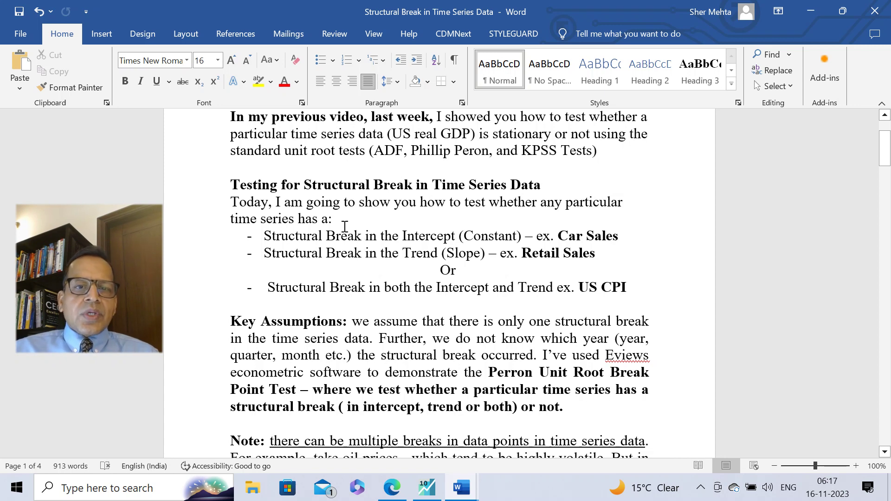
scroll(429, 343, "down", 1)
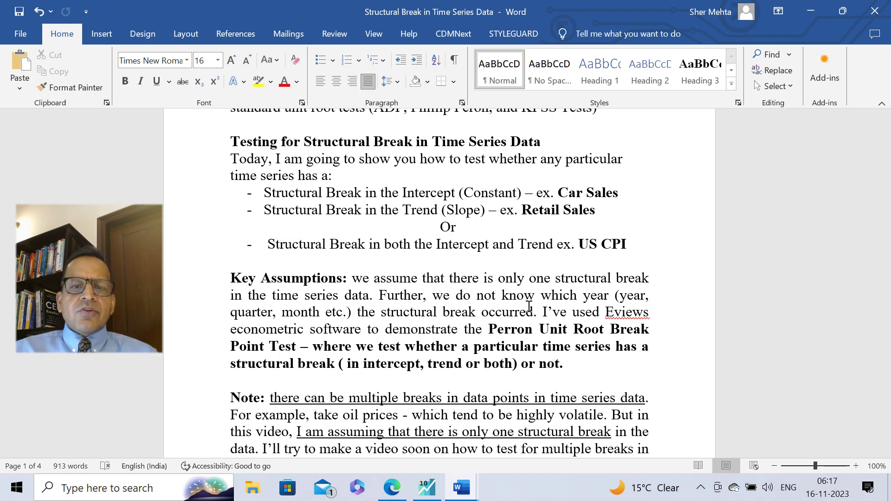
scroll(504, 328, "down", 2)
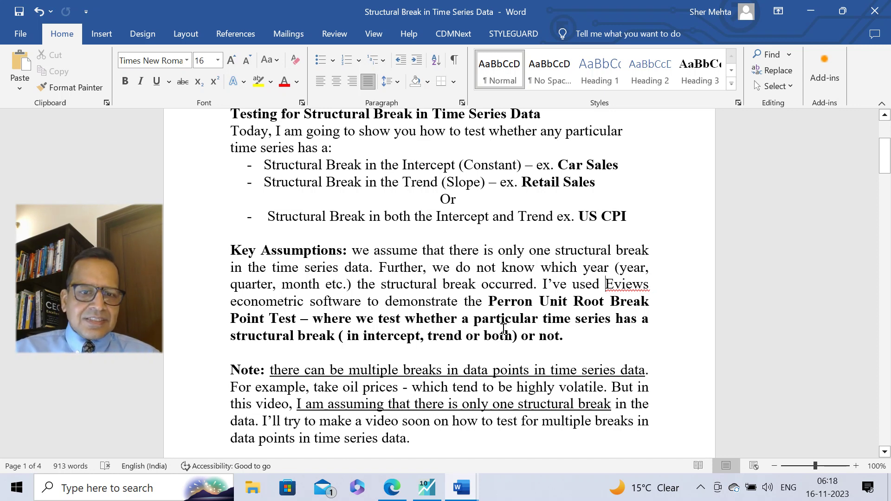
scroll(504, 328, "down", 5)
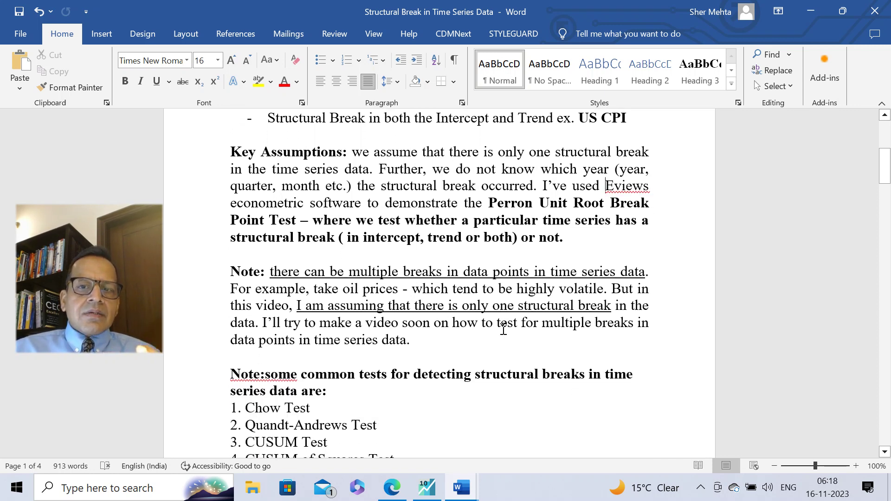
scroll(504, 328, "down", 3)
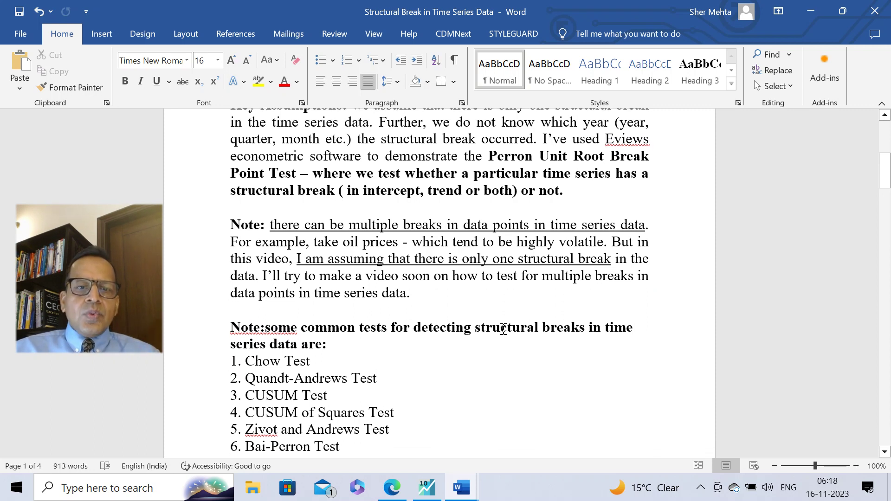
scroll(503, 328, "down", 2)
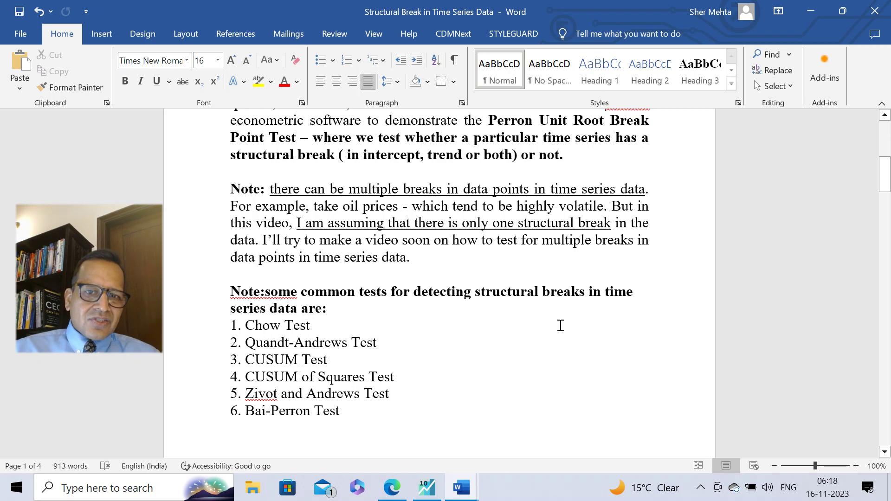
scroll(561, 325, "up", 2)
scroll(560, 325, "up", 5)
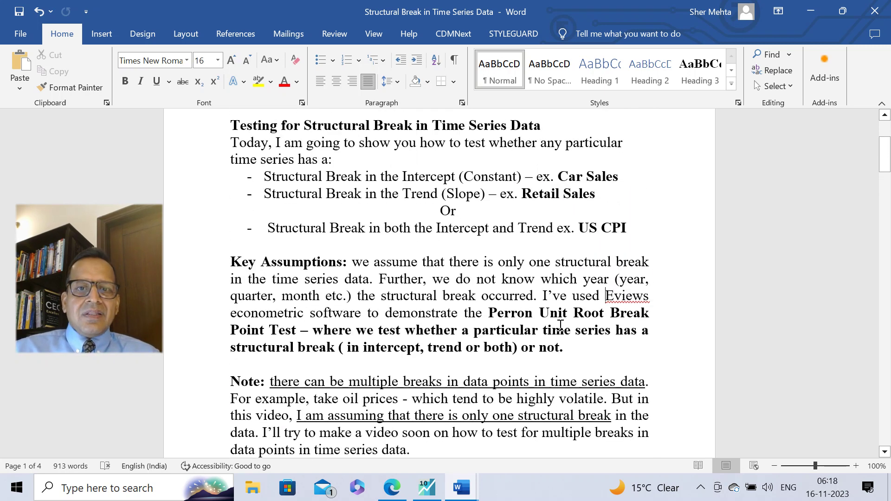
scroll(550, 320, "down", 8)
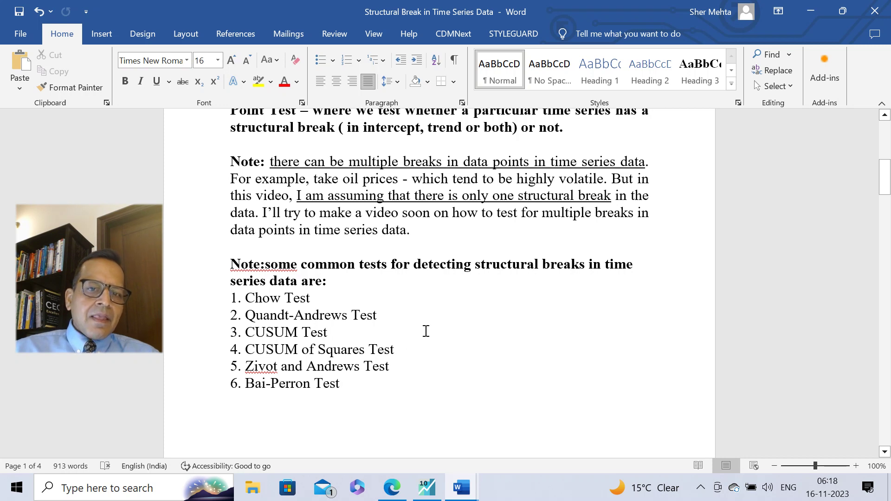
scroll(437, 320, "up", 5)
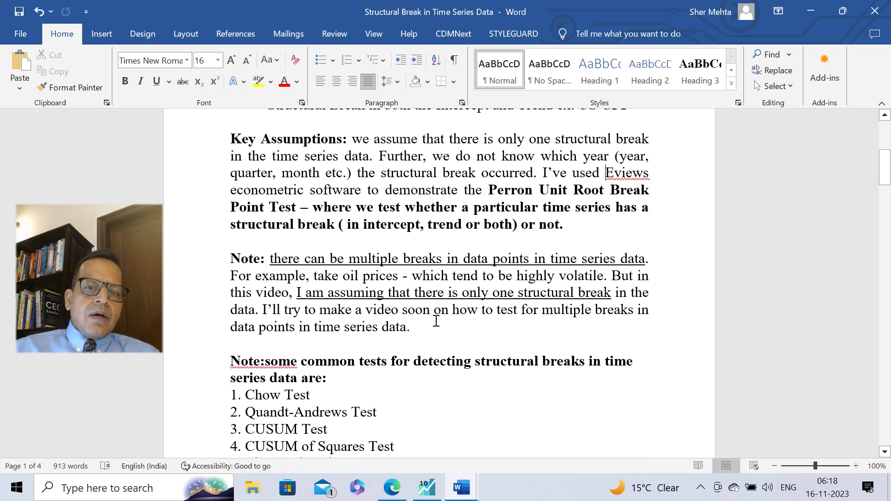
scroll(437, 321, "up", 4)
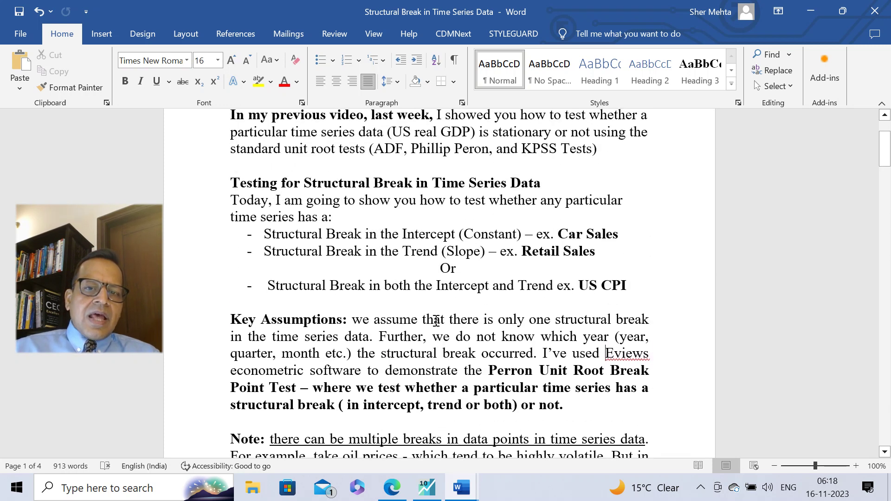
Reread the document's opening section on break types in intercept, trend or both, and the key assumptions behind the Perron test.
scroll(436, 321, "up", 2)
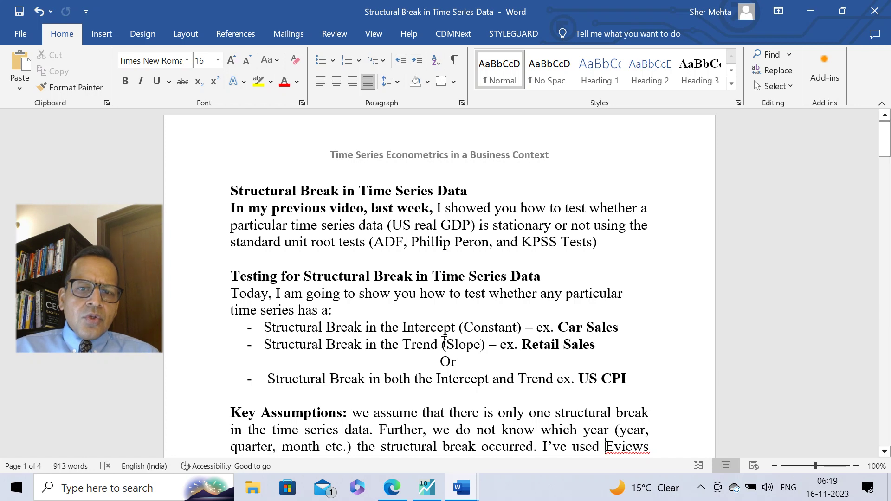
scroll(436, 320, "down", 2)
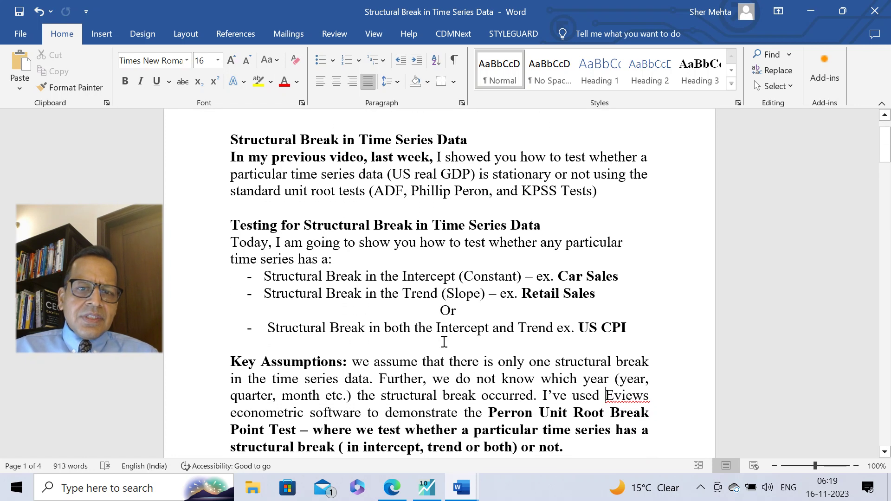
scroll(443, 341, "down", 1)
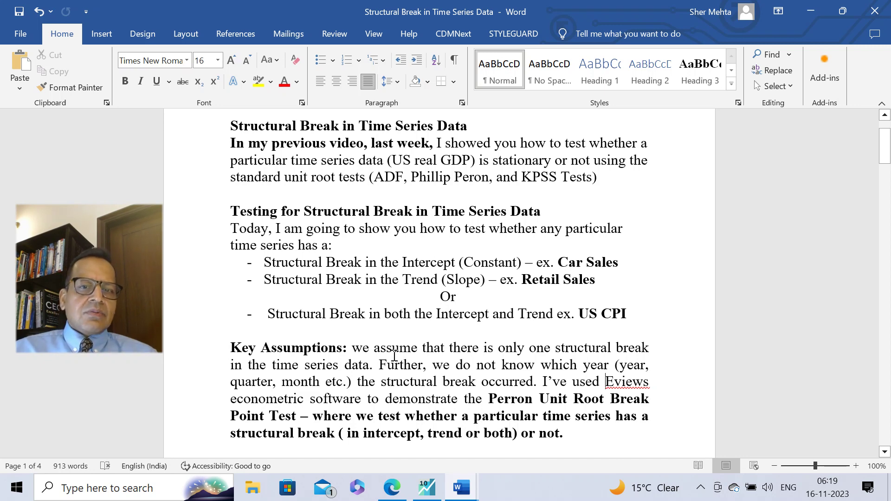
scroll(394, 356, "down", 4)
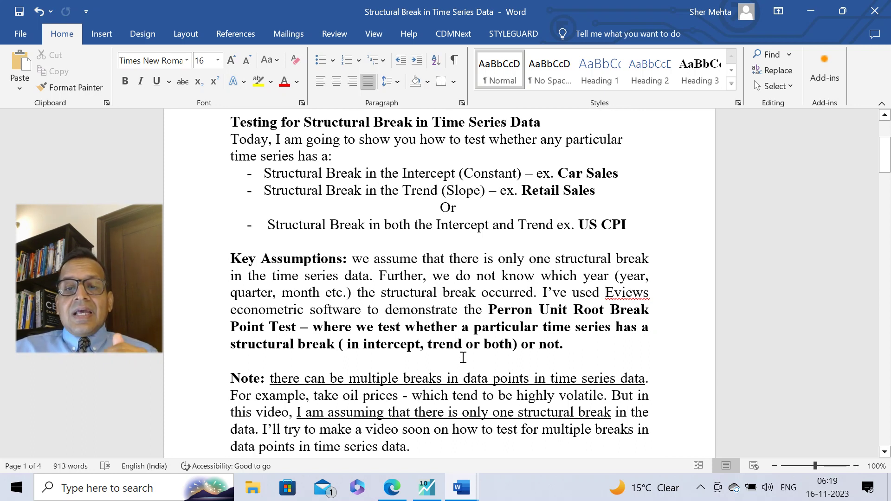
scroll(463, 358, "down", 5)
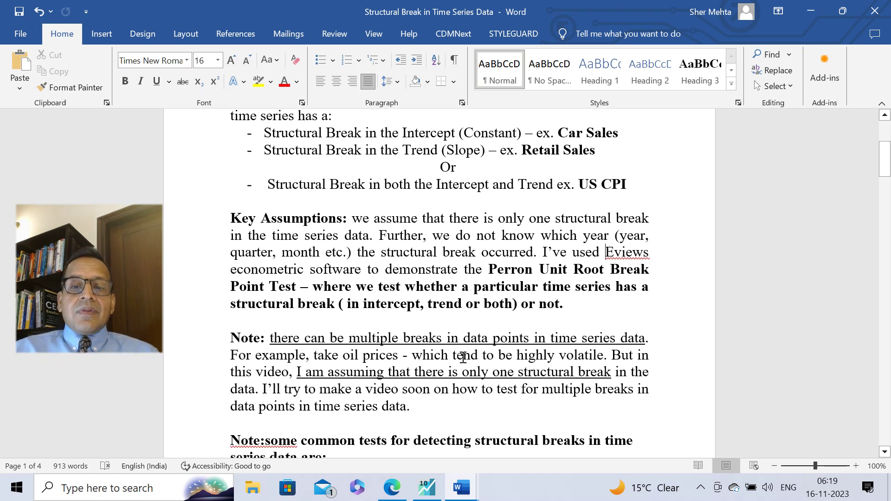
Review the note on multiple breaks and the list of common structural break tests, from the Chow Test to the Bai-Perron Test.
scroll(462, 357, "down", 2)
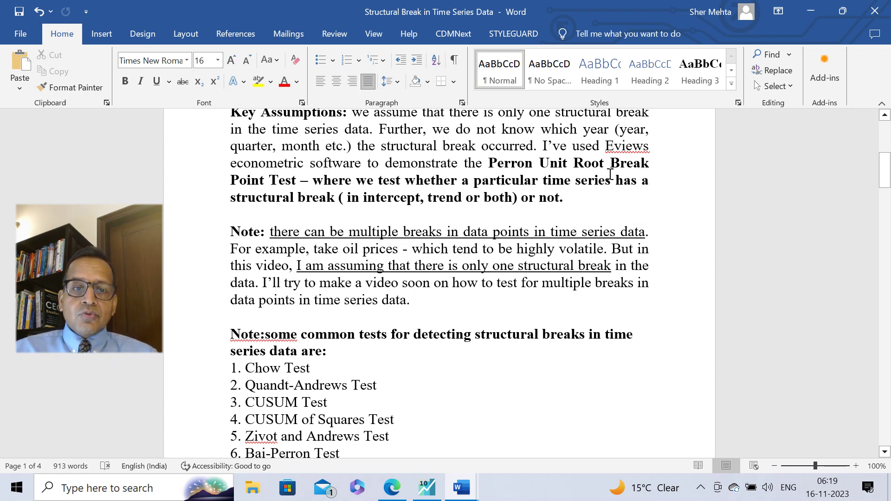
scroll(349, 356, "down", 3)
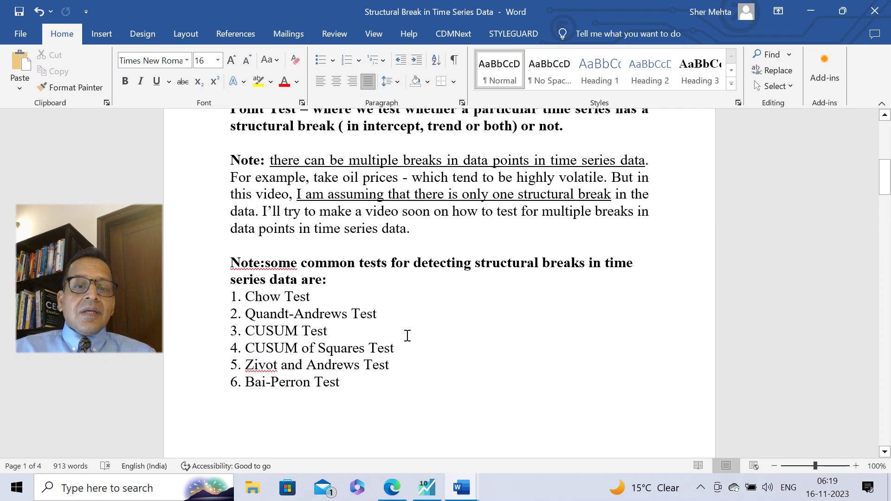
scroll(408, 336, "down", 3)
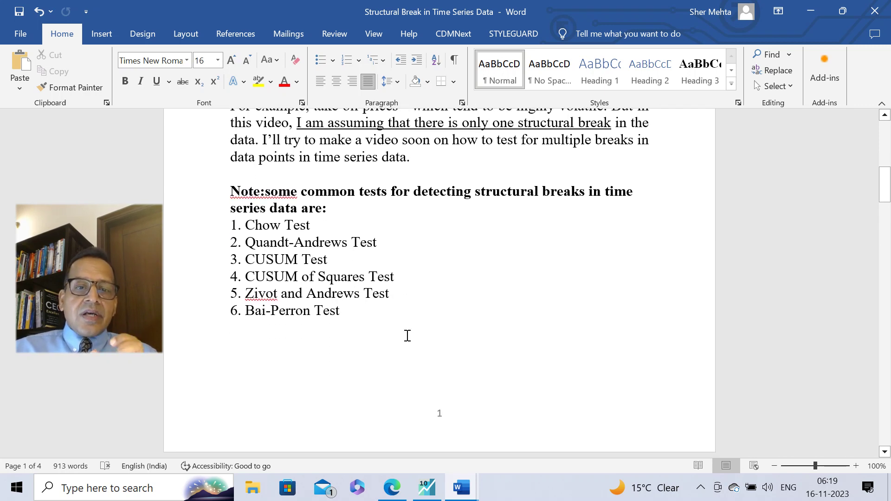
scroll(407, 335, "down", 8)
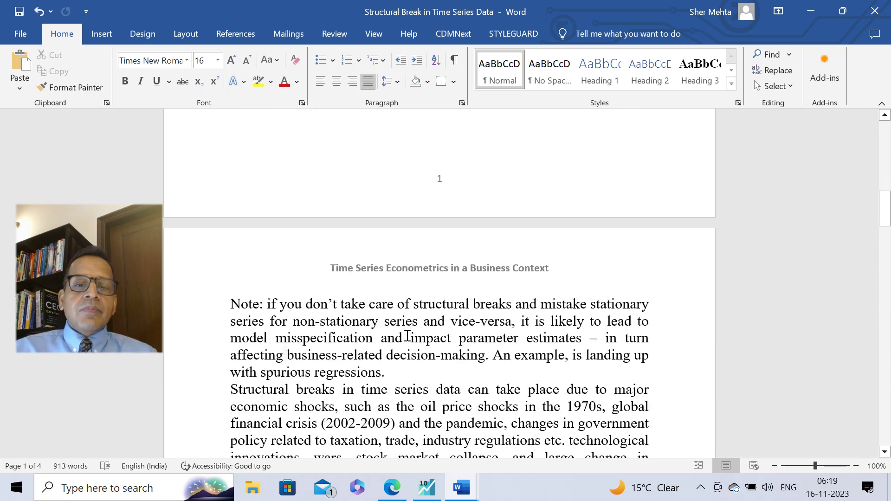
scroll(407, 341, "up", 1)
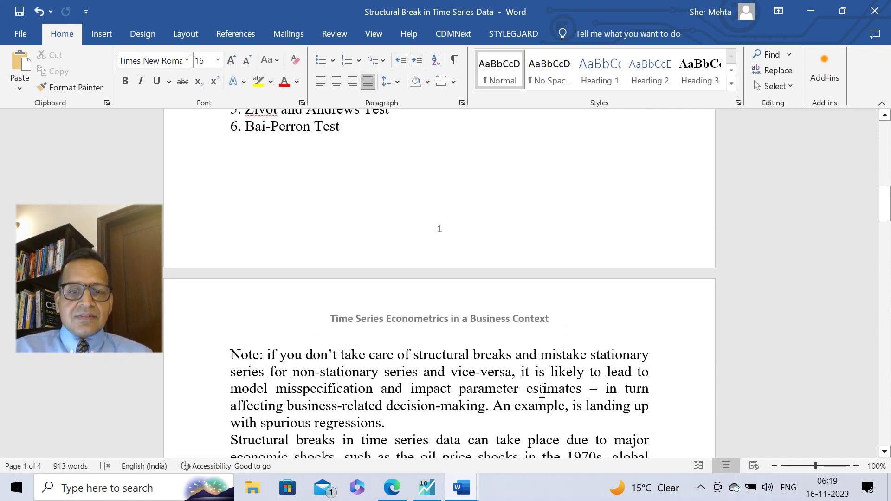
scroll(496, 355, "up", 10)
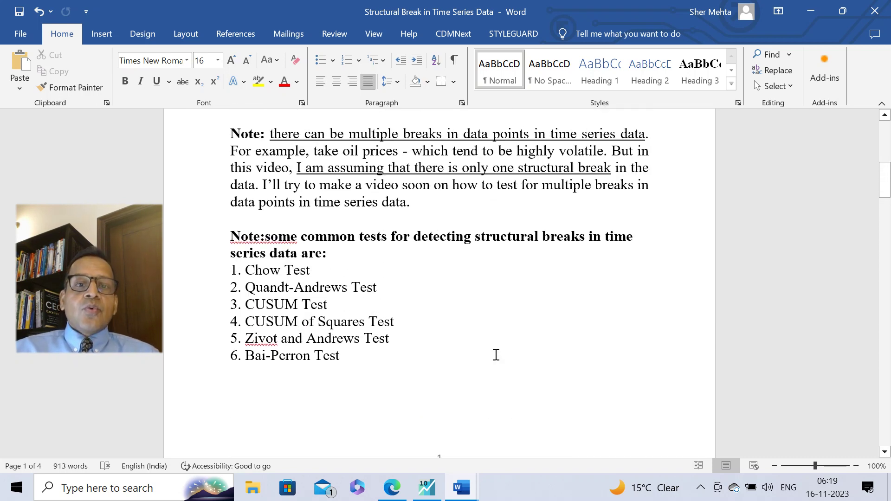
scroll(496, 355, "up", 2)
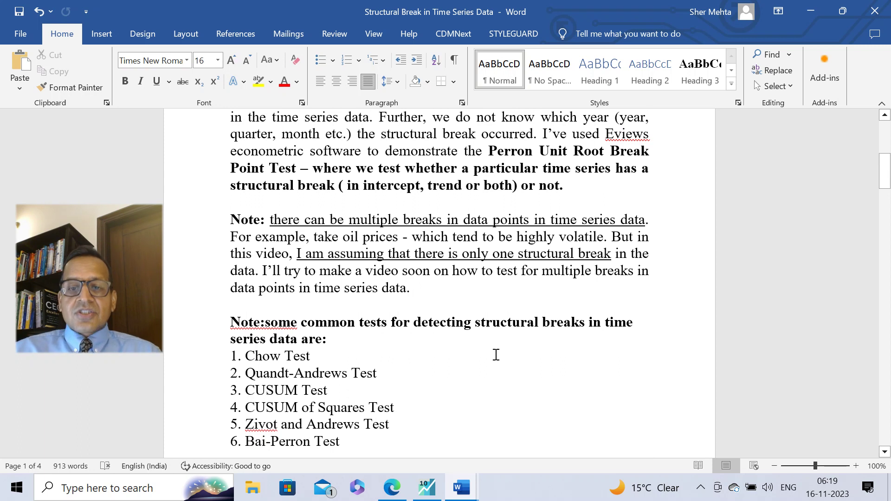
scroll(496, 355, "up", 2)
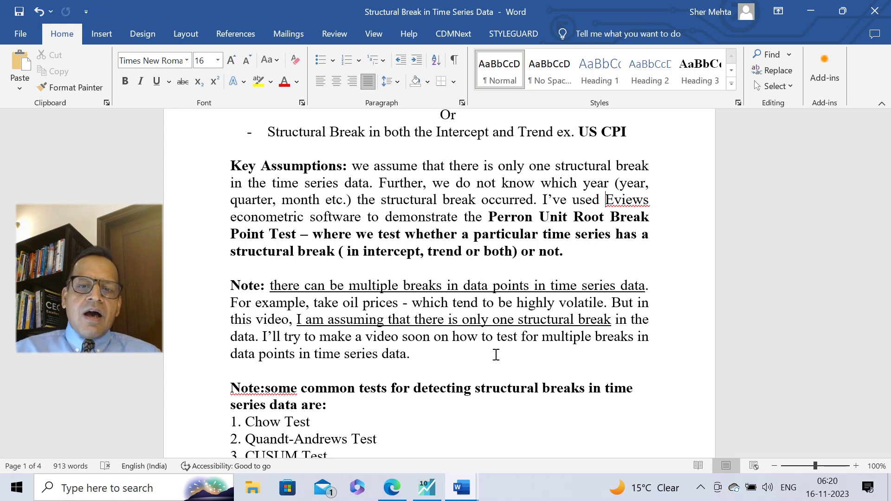
scroll(496, 355, "down", 5)
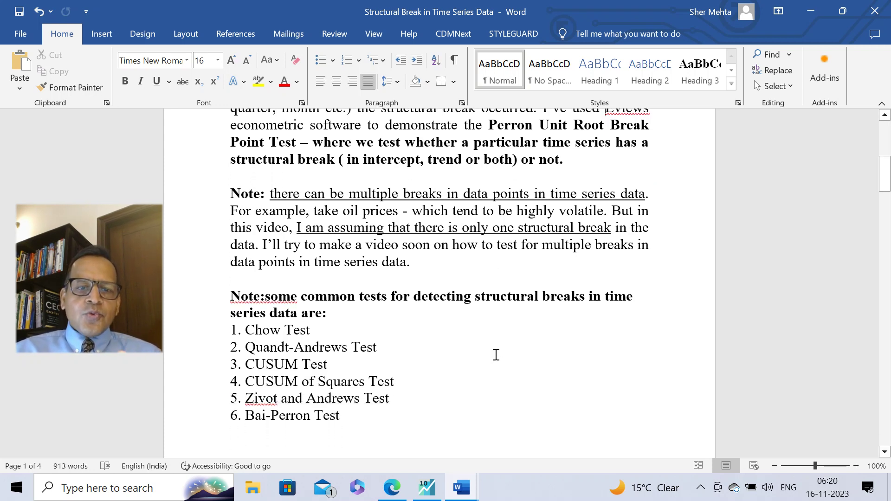